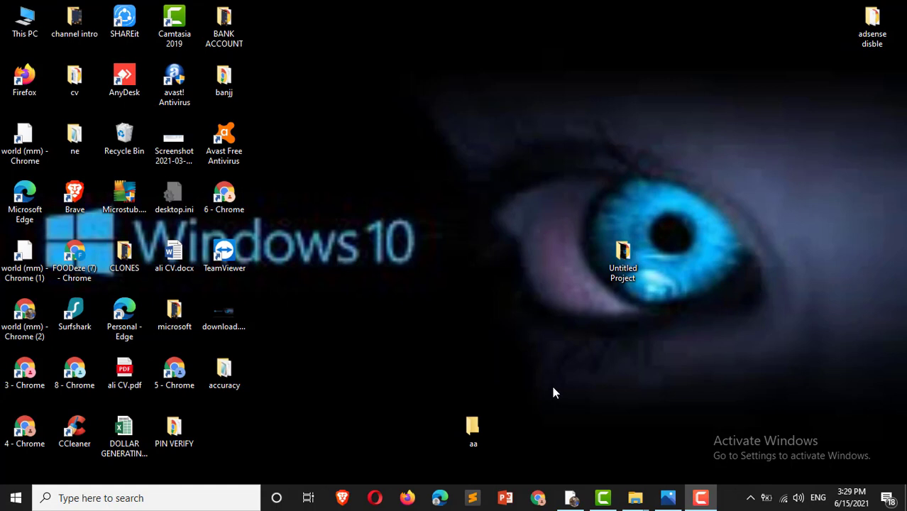
Step: Switch to Chrome and close the page created by Camtasia
left_click(572, 499)
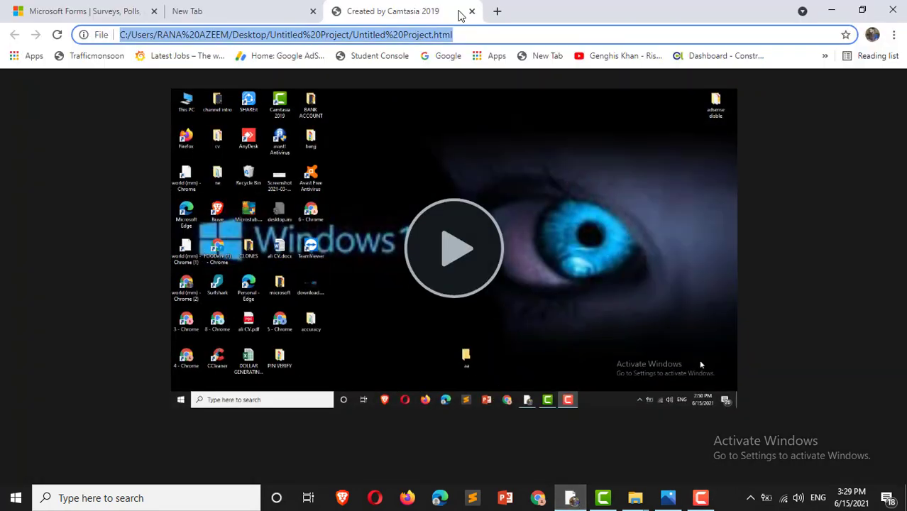
left_click(472, 12)
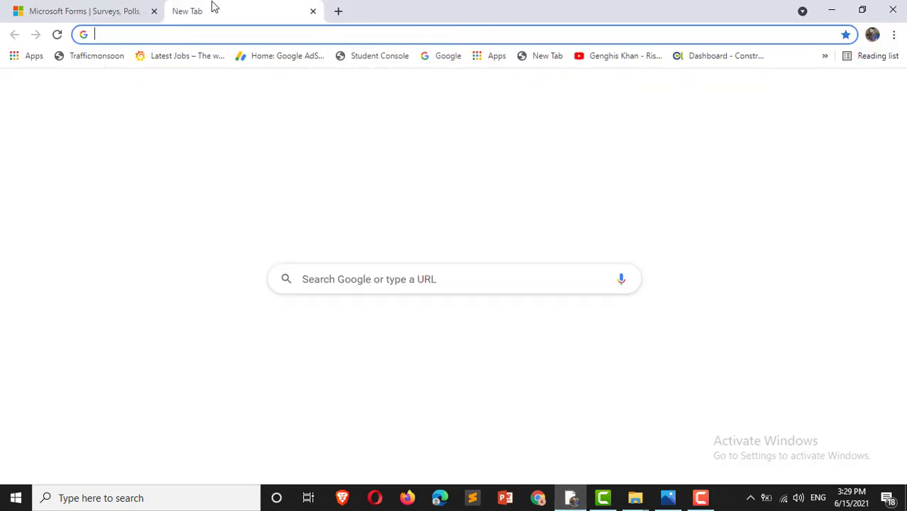
Step: Search Google for "microsoft forms", open the forms.microsoft.com result and close that page again
left_click(270, 33)
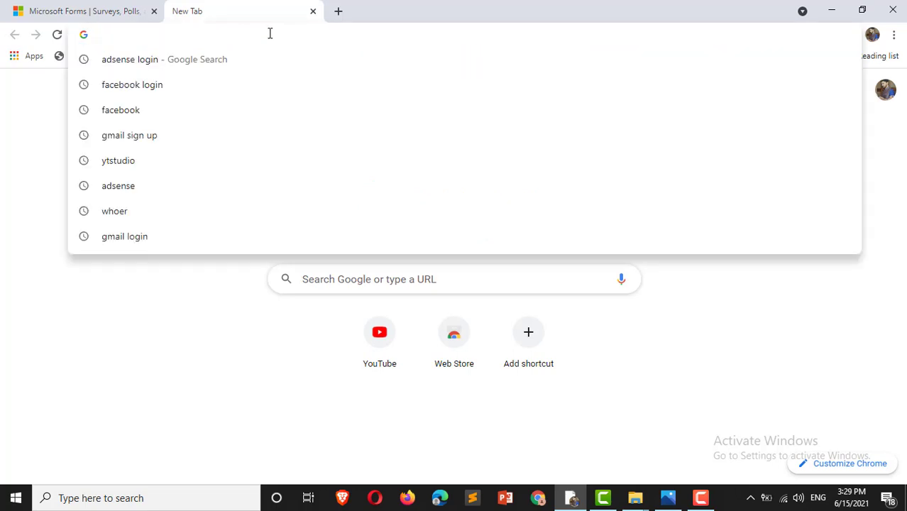
type("microsoft forms")
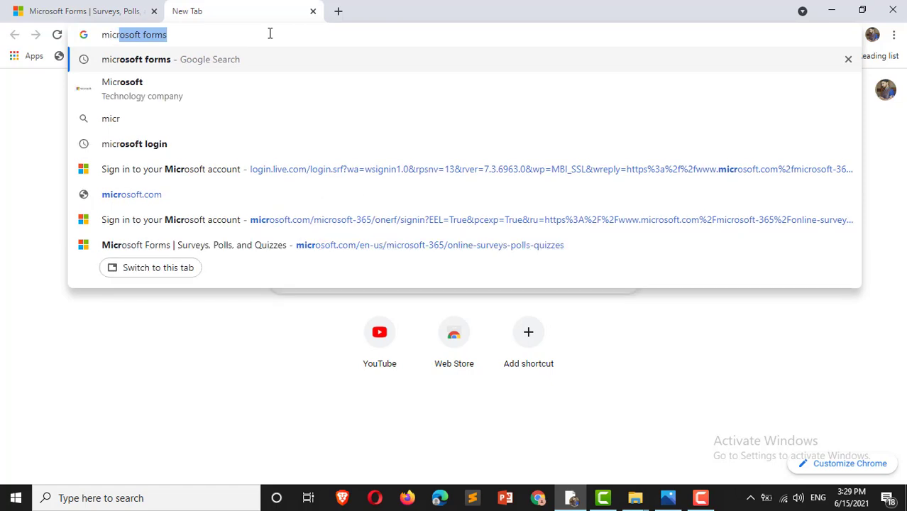
left_click(215, 63)
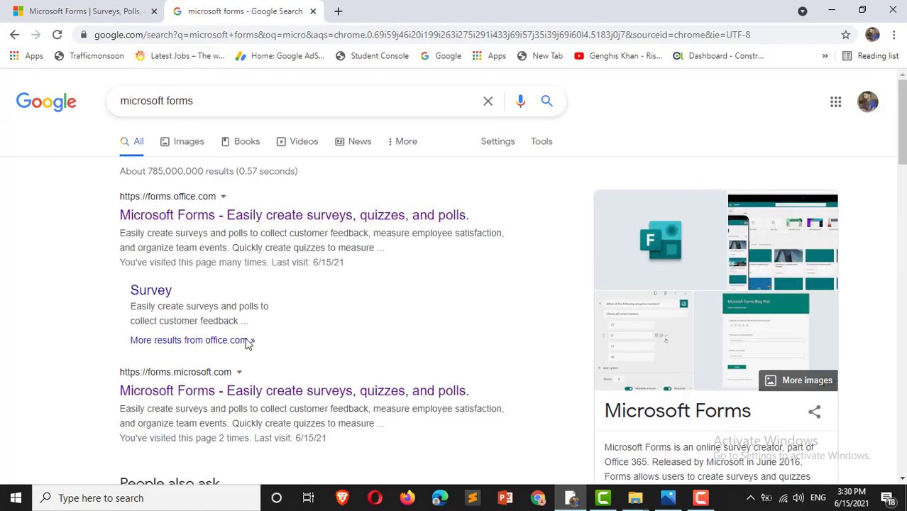
left_click(302, 217)
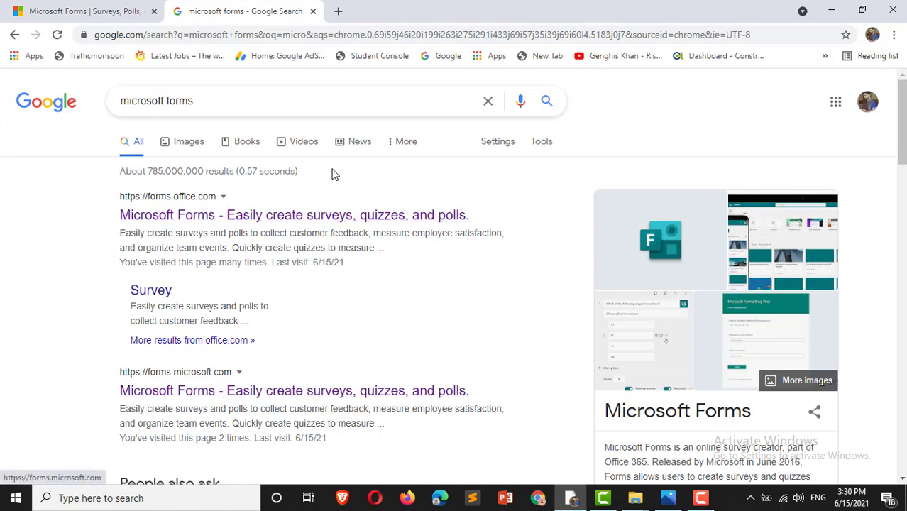
left_click(283, 394)
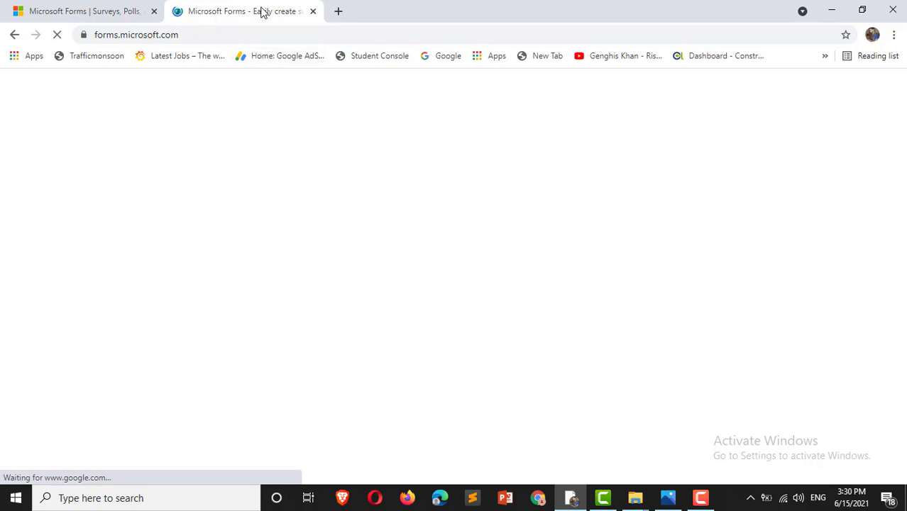
left_click(314, 13)
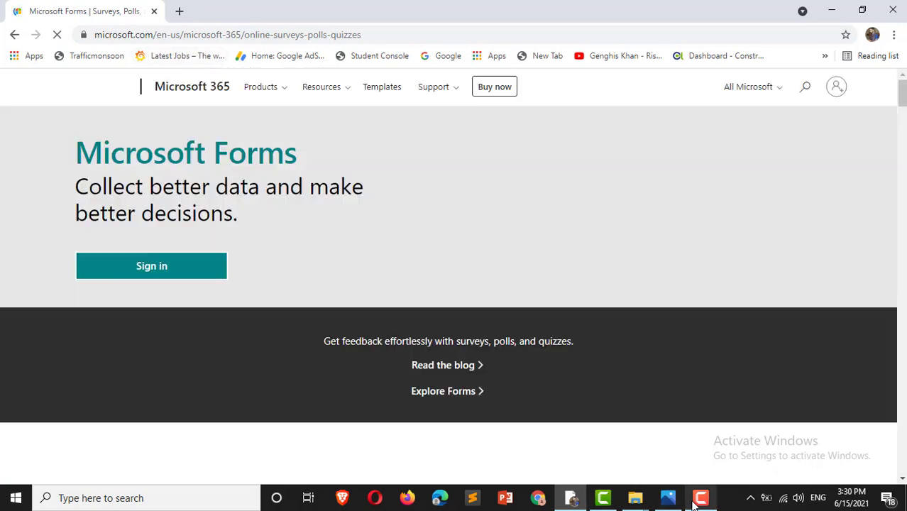
left_click(689, 500)
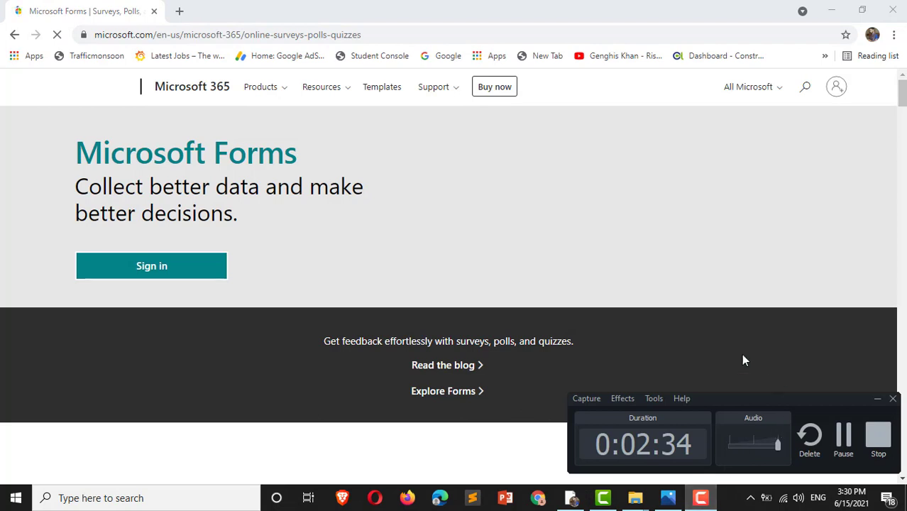
left_click(714, 330)
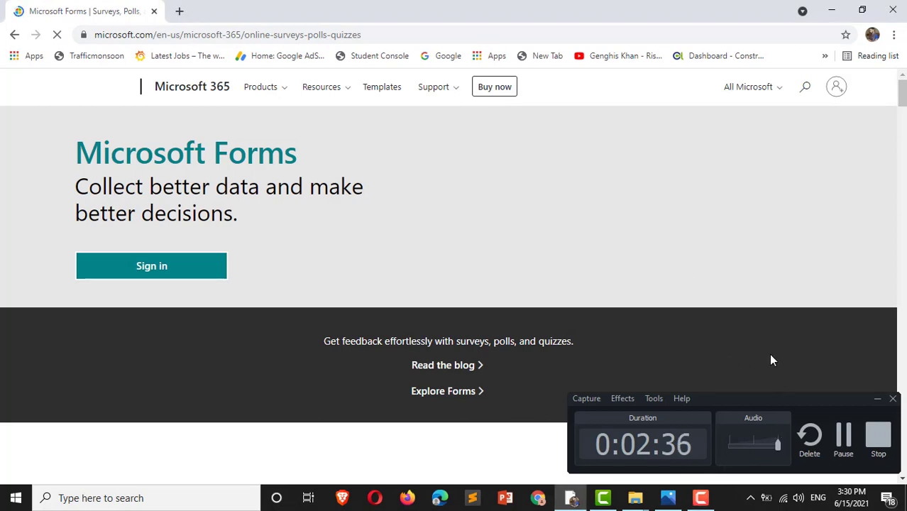
left_click(878, 399)
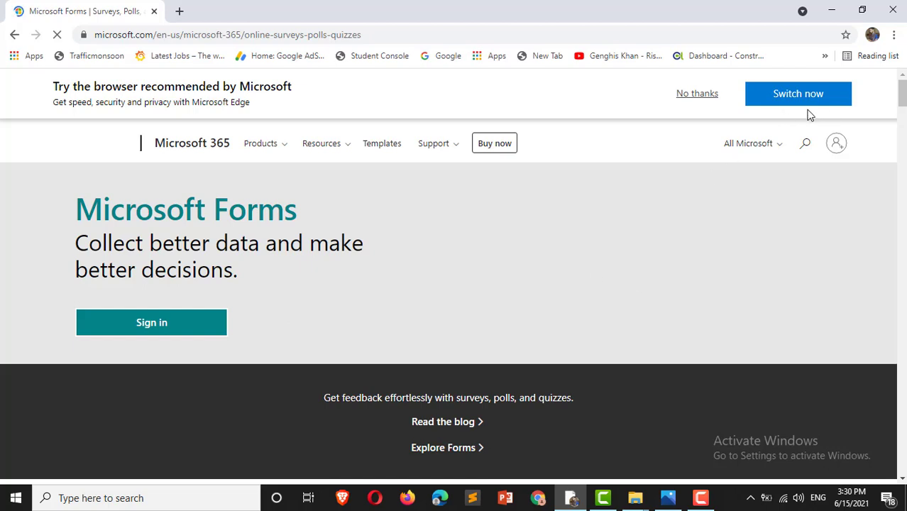
Step: Decline the Microsoft Edge recommendation and look through the Microsoft Forms landing page
left_click(705, 101)
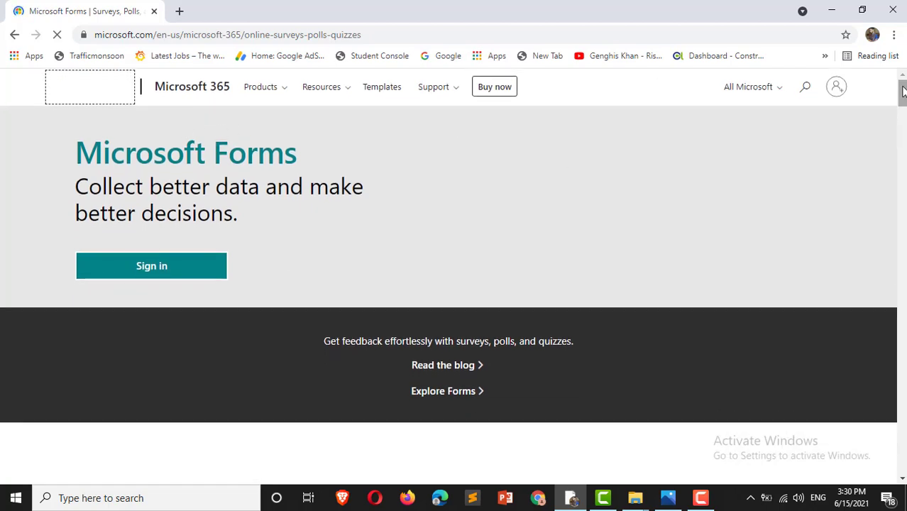
mouse_move(903, 92)
left_mouse_down()
mouse_move(903, 355)
mouse_move(898, 54)
mouse_move(903, 124)
mouse_move(903, 109)
left_mouse_up()
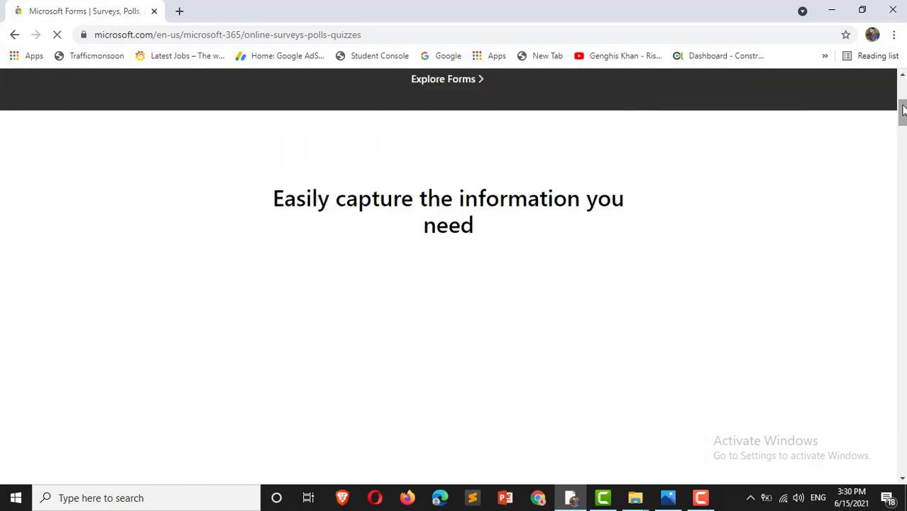
left_click_drag(902, 112, 902, 154)
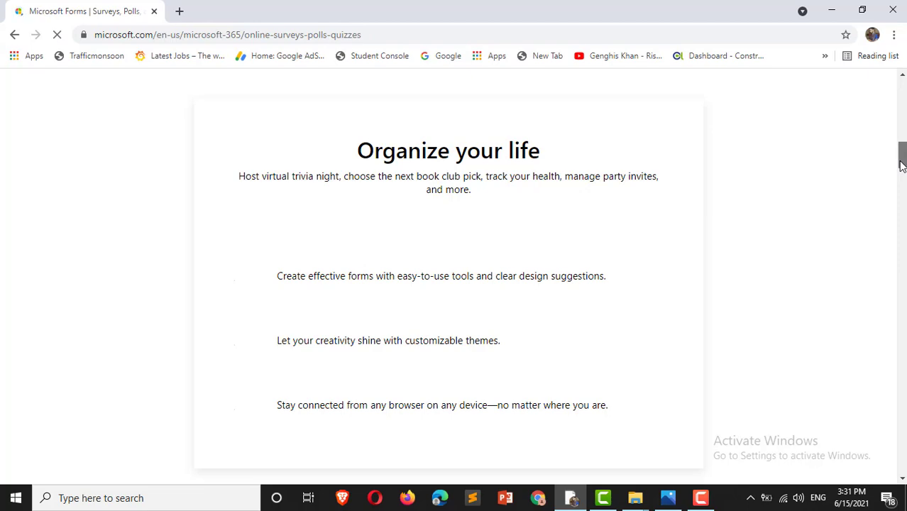
left_click_drag(902, 165, 892, 56)
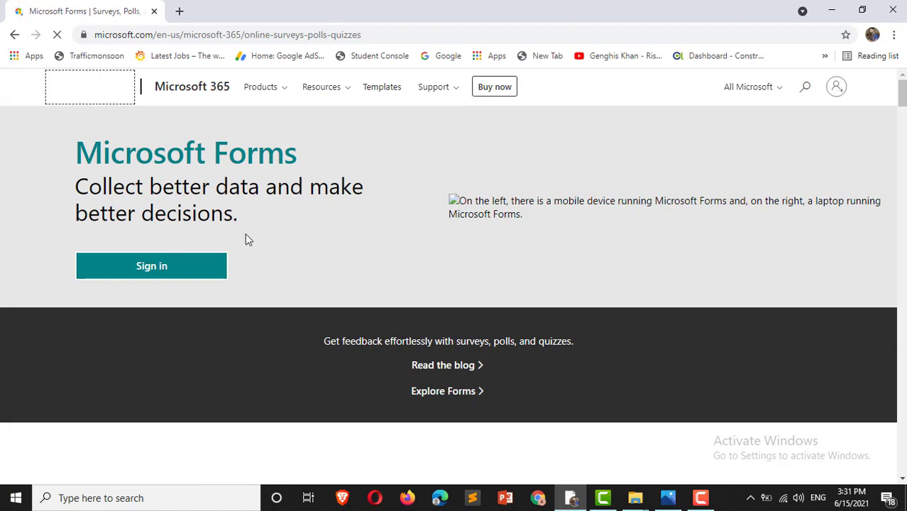
Step: Sign in to Microsoft Forms with the prefilled account e-mail and saved password, with Keep me signed in enabled
left_click(201, 264)
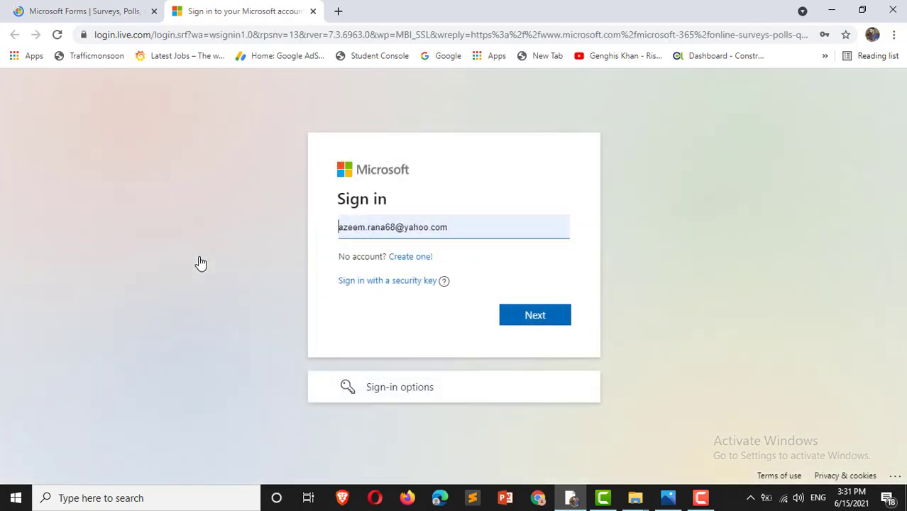
left_click(529, 324)
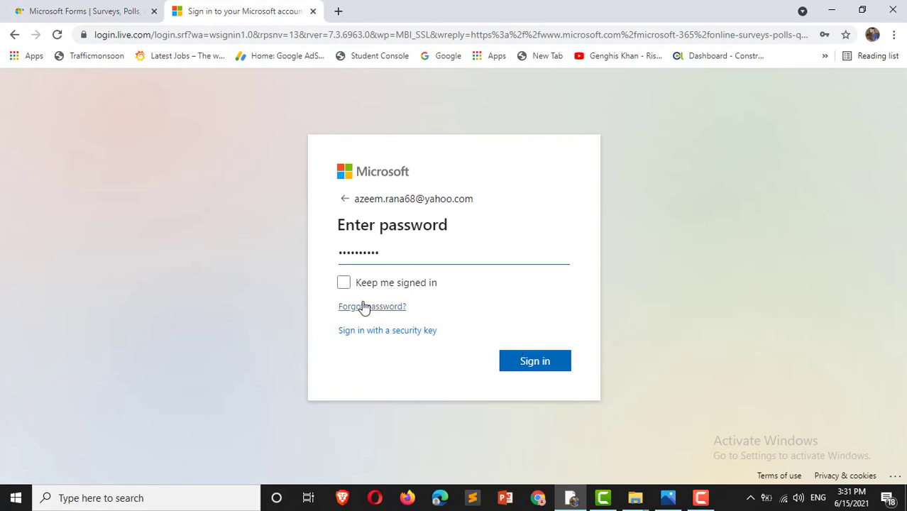
left_click(343, 283)
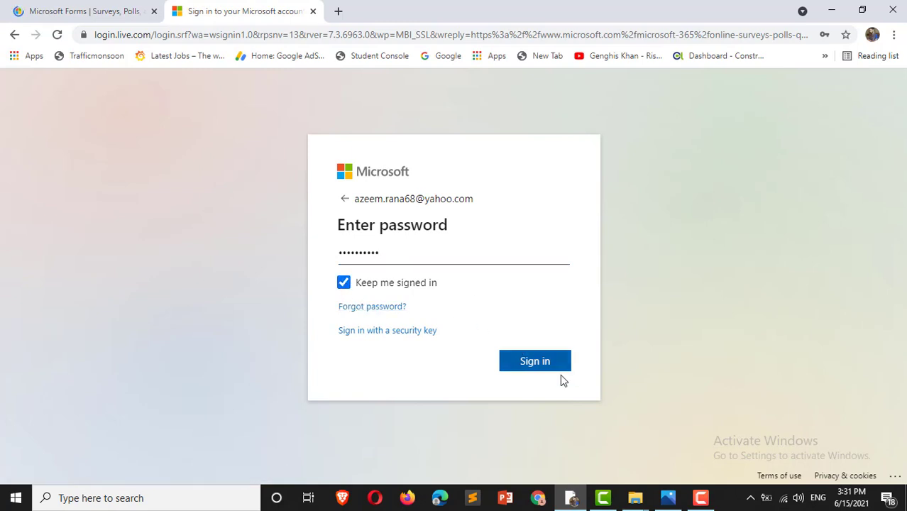
left_click(542, 364)
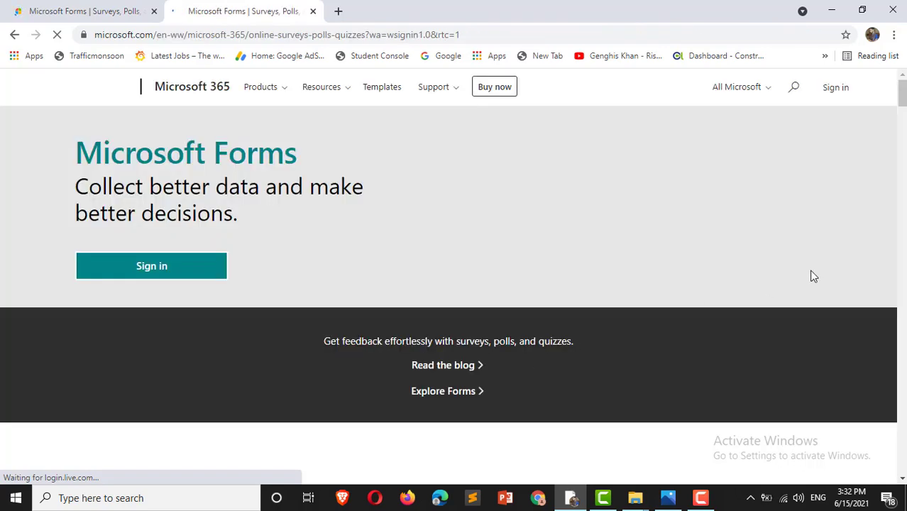
Step: Acknowledge the updated Microsoft terms and continue to the signed-in Forms home page
mouse_move(903, 91)
left_mouse_down()
mouse_move(903, 100)
mouse_move(903, 89)
left_mouse_up()
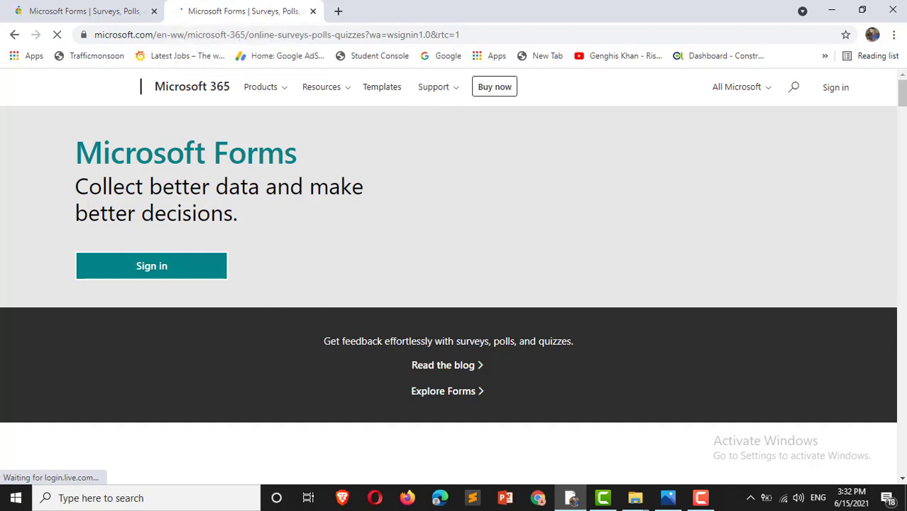
left_click_drag(899, 99, 898, 148)
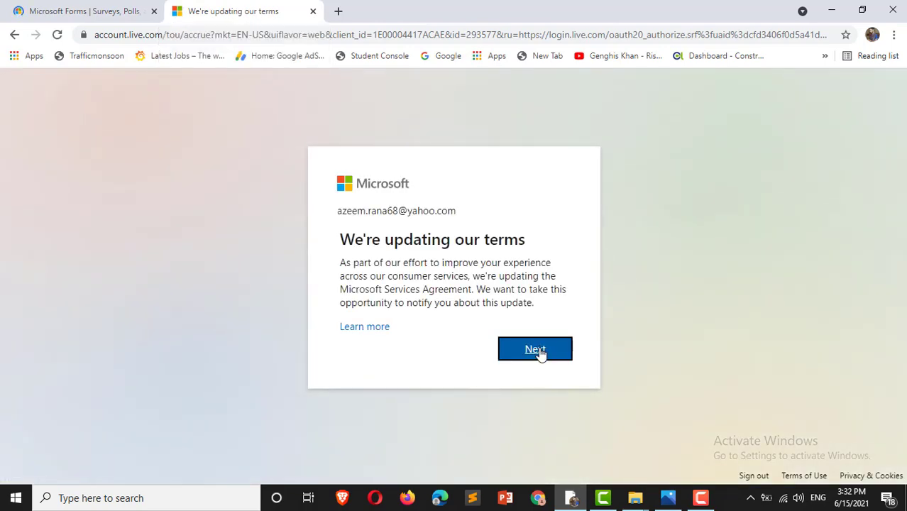
left_click(540, 354)
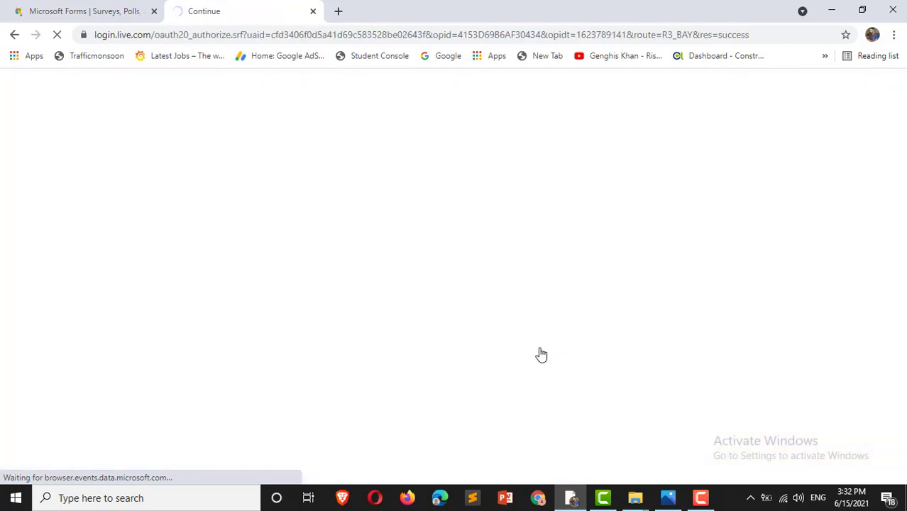
left_click(84, 16)
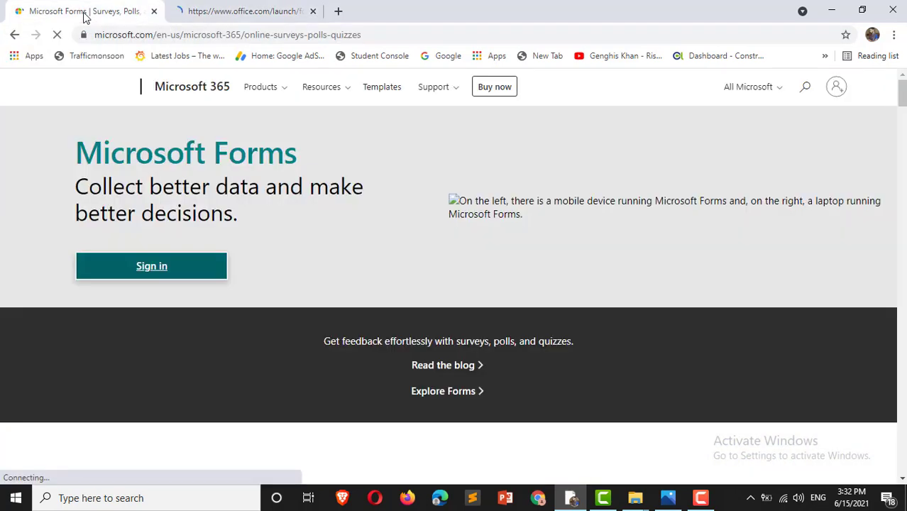
left_click(227, 8)
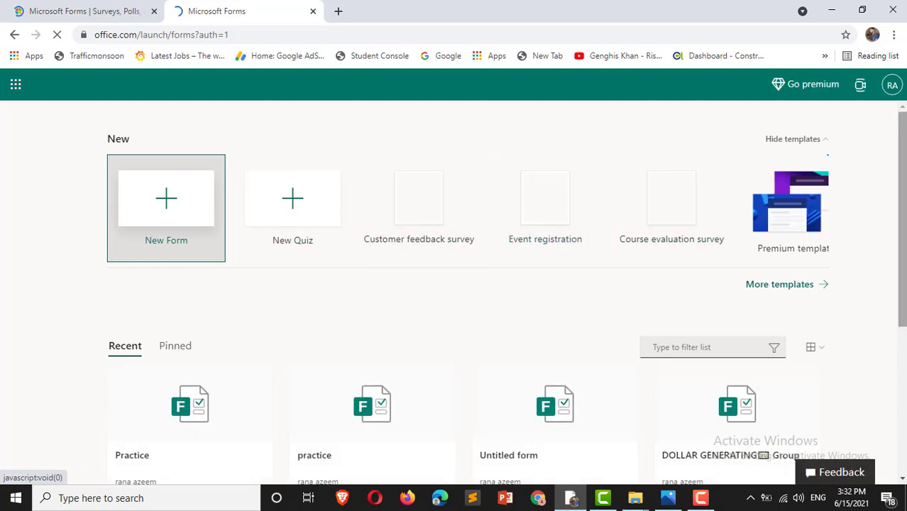
Step: Look over the recent forms on the Forms home page and create a new blank form
scroll(459, 145, "down", 4)
scroll(455, 284, "up", 4)
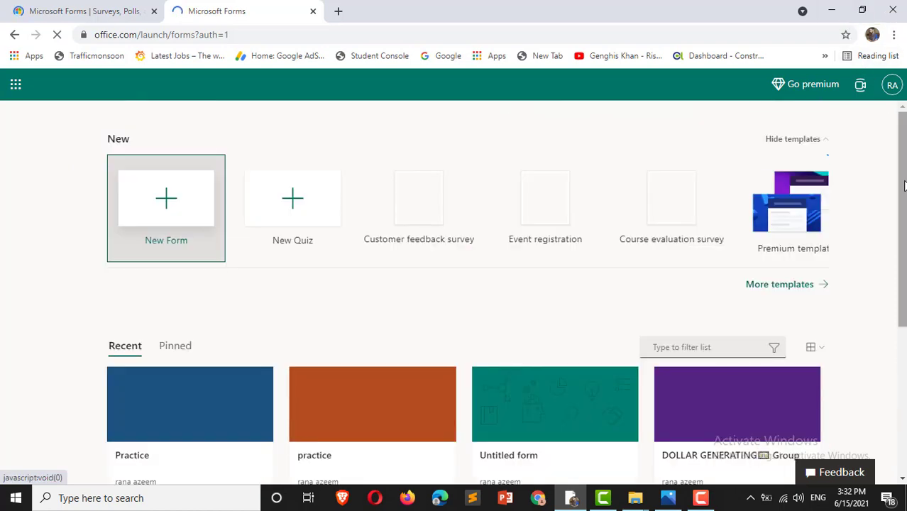
left_click_drag(904, 185, 898, 257)
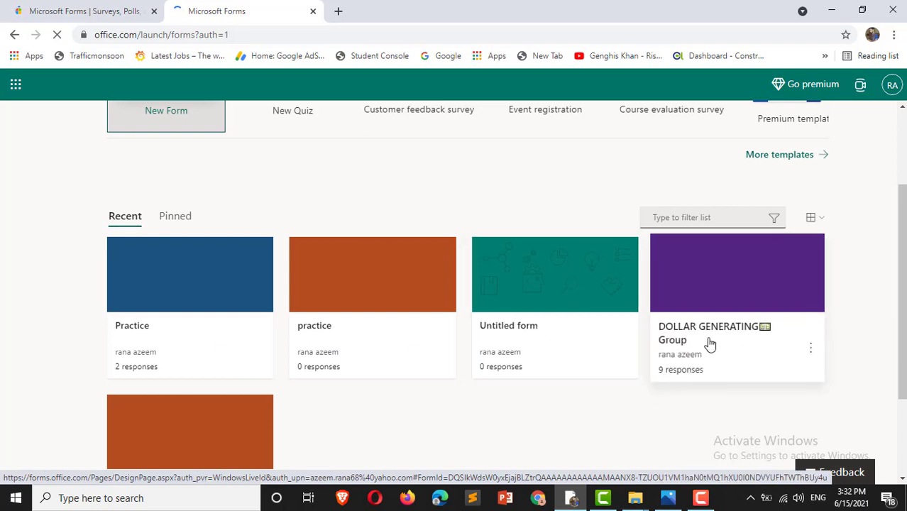
scroll(902, 292, "down", 2)
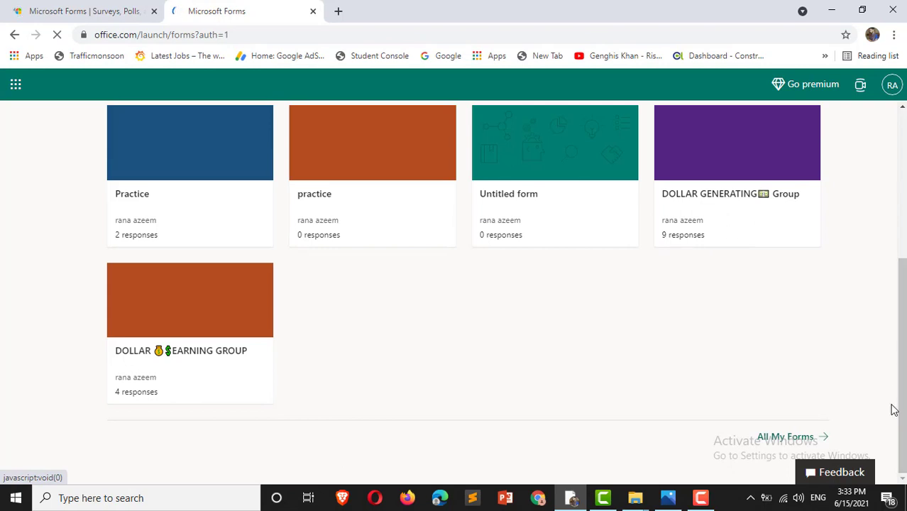
scroll(905, 196, "up", 4)
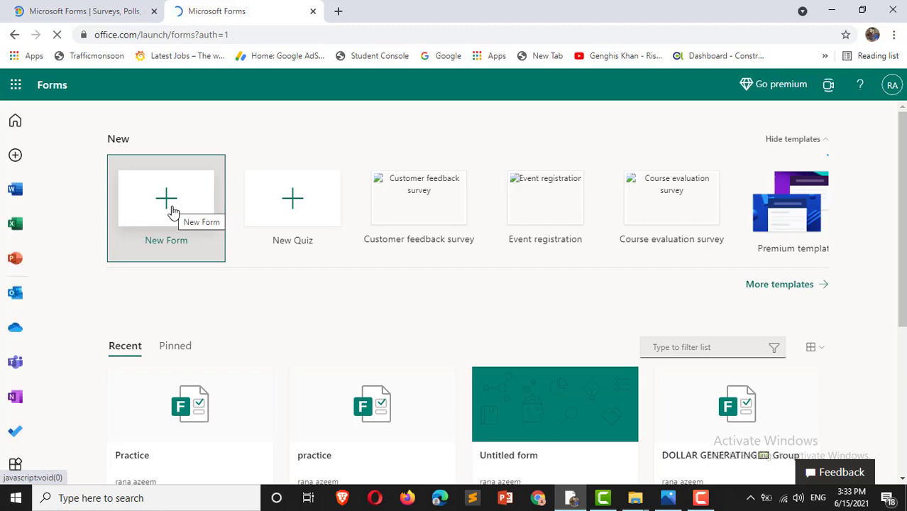
left_click(174, 211)
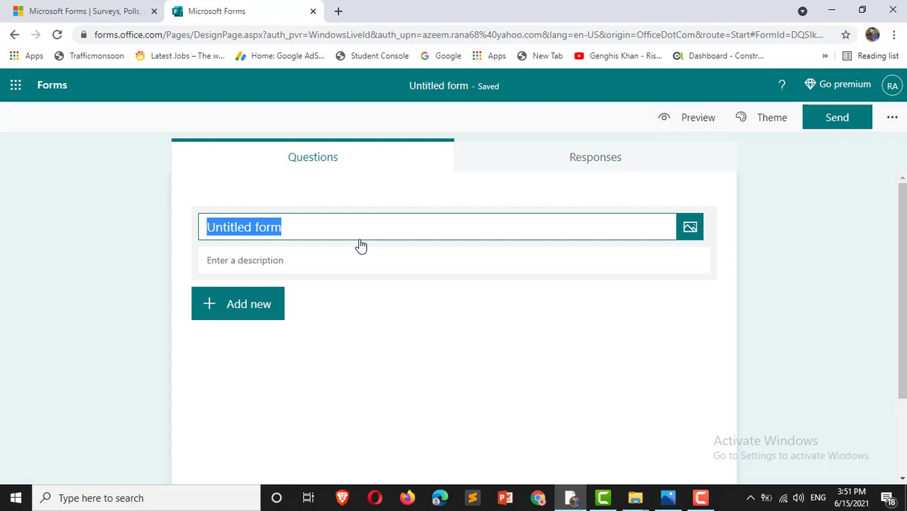
type("ne")
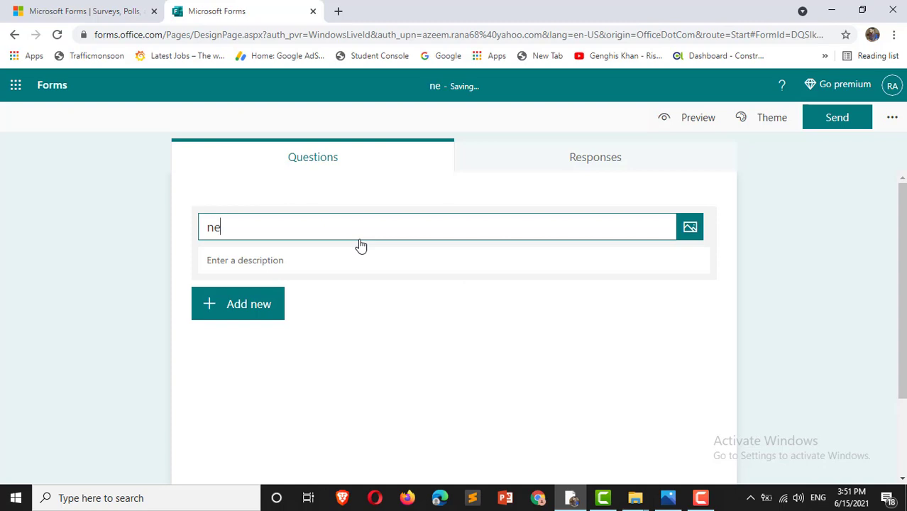
type("w")
key("BackSpace")
key("BackSpace")
key("BackSpace")
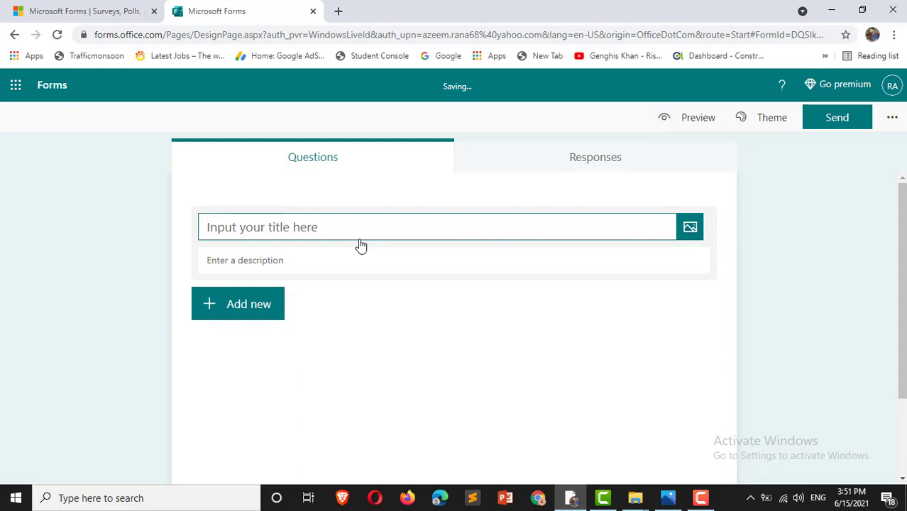
Step: Title the new form "NEW MICROSOFT FORM"
type("NEW")
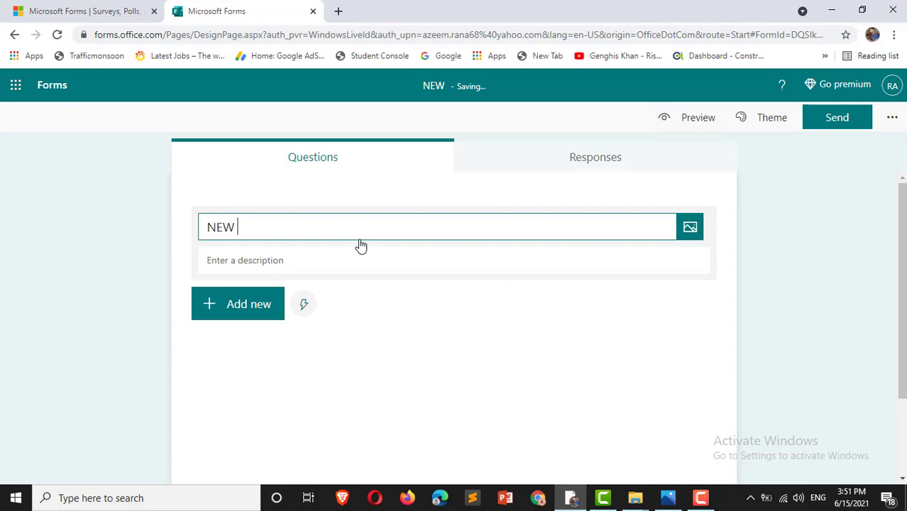
type(" MI")
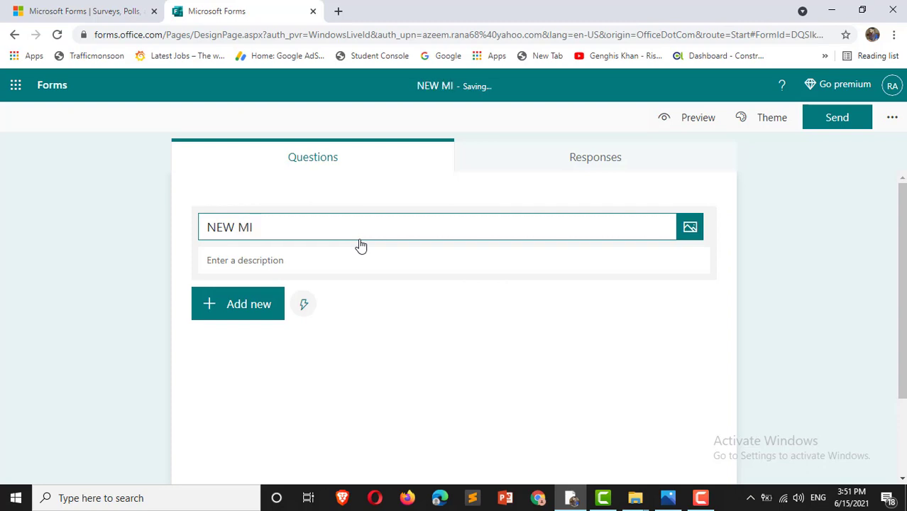
type("CRO")
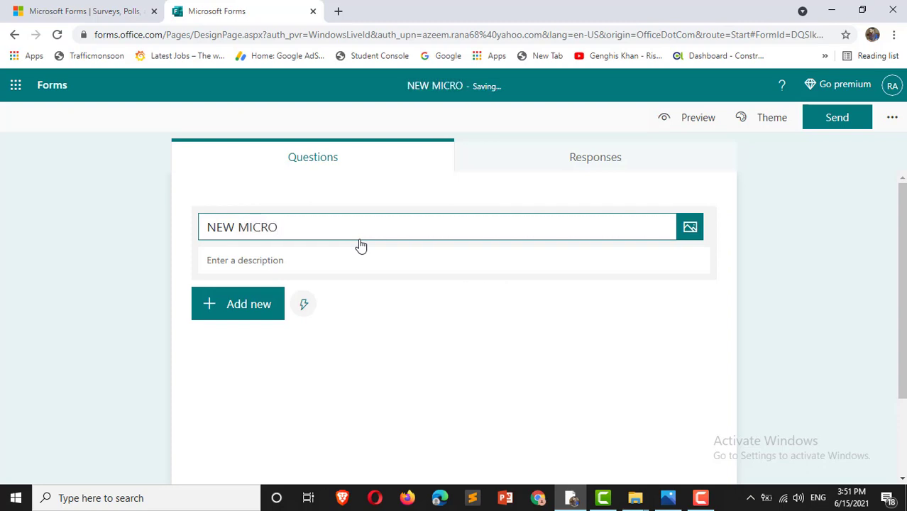
type("SOF")
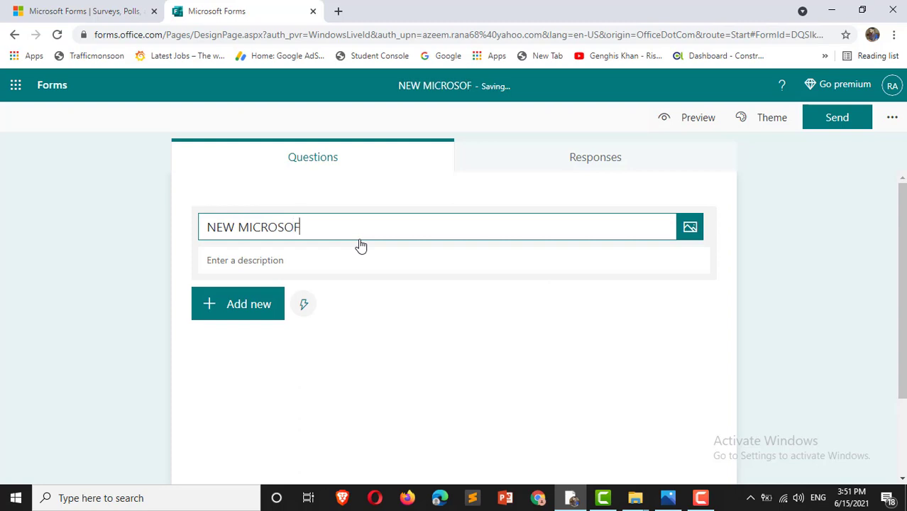
type("T FO")
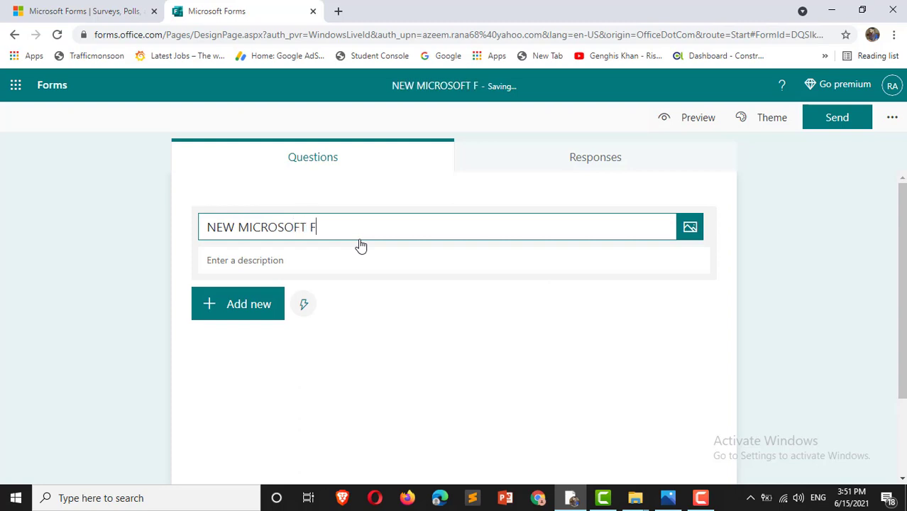
type("RM")
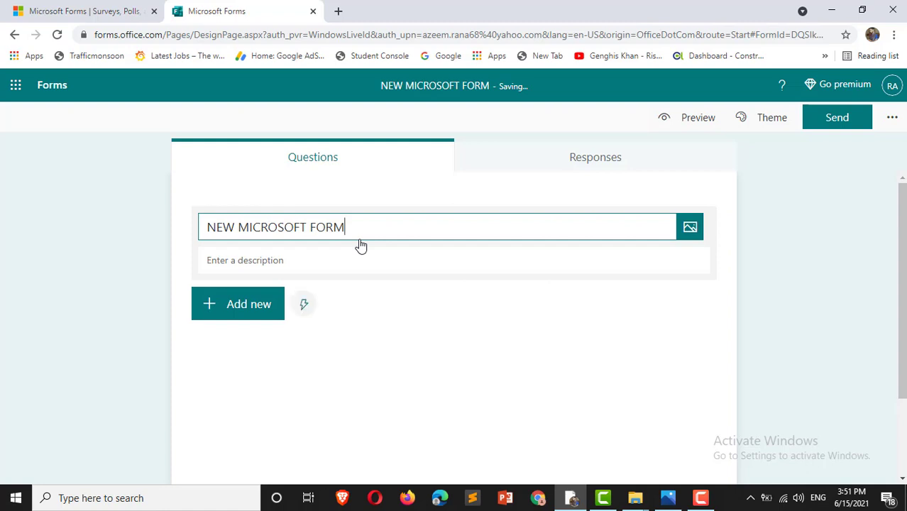
left_click(415, 318)
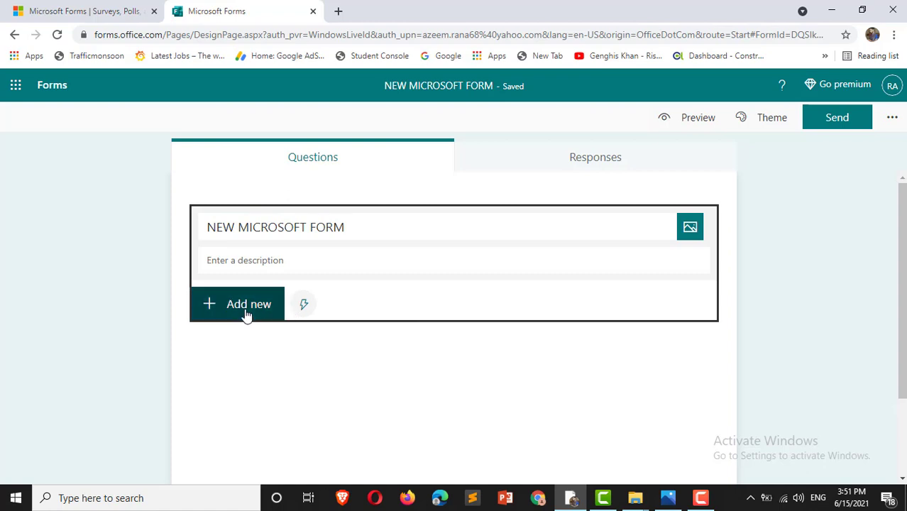
Step: Add a first question of type Text to the form
left_click(246, 312)
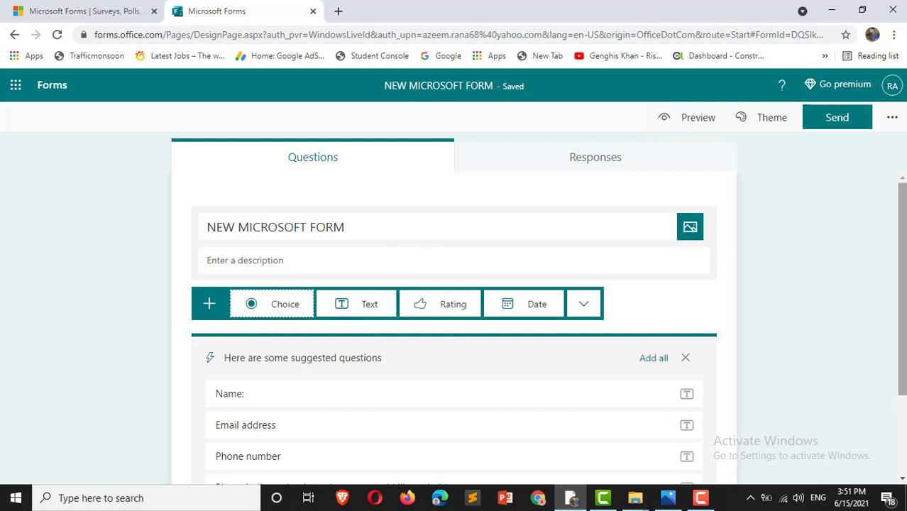
mouse_move(903, 235)
left_mouse_down()
mouse_move(904, 312)
mouse_move(906, 238)
left_mouse_up()
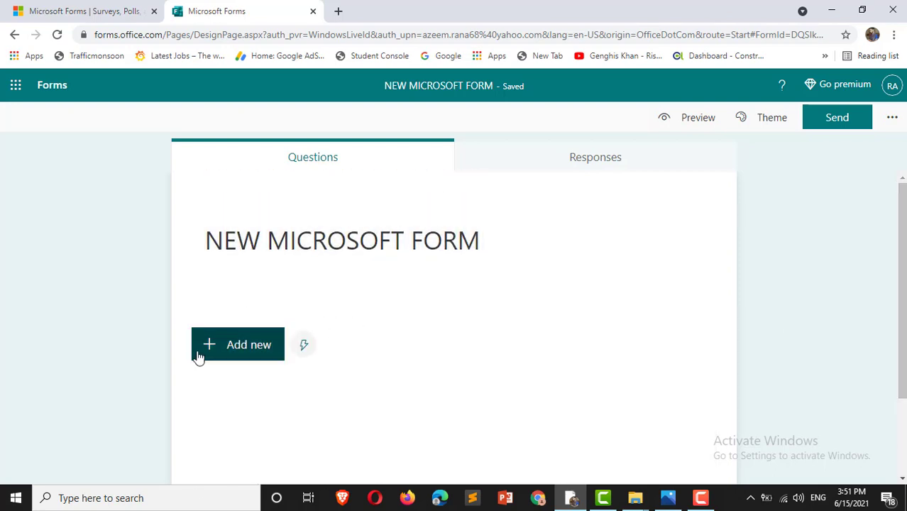
left_click(227, 348)
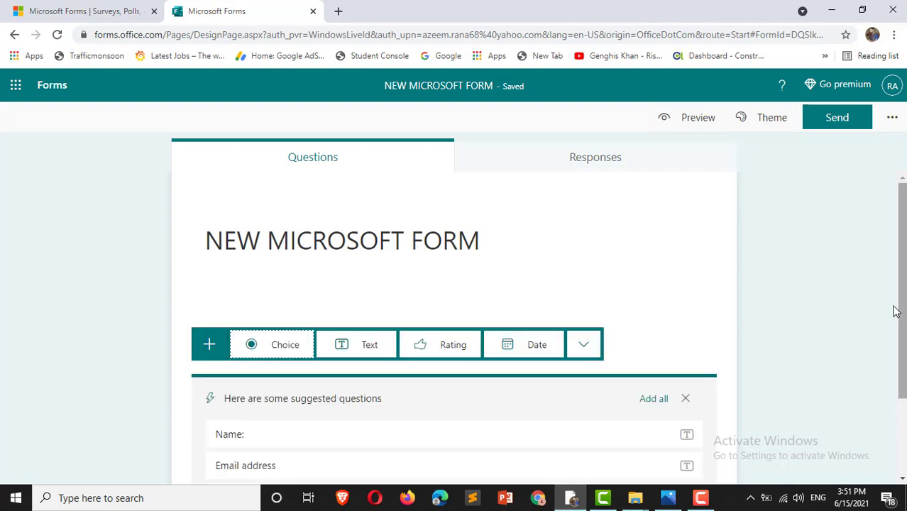
left_click_drag(903, 310, 905, 377)
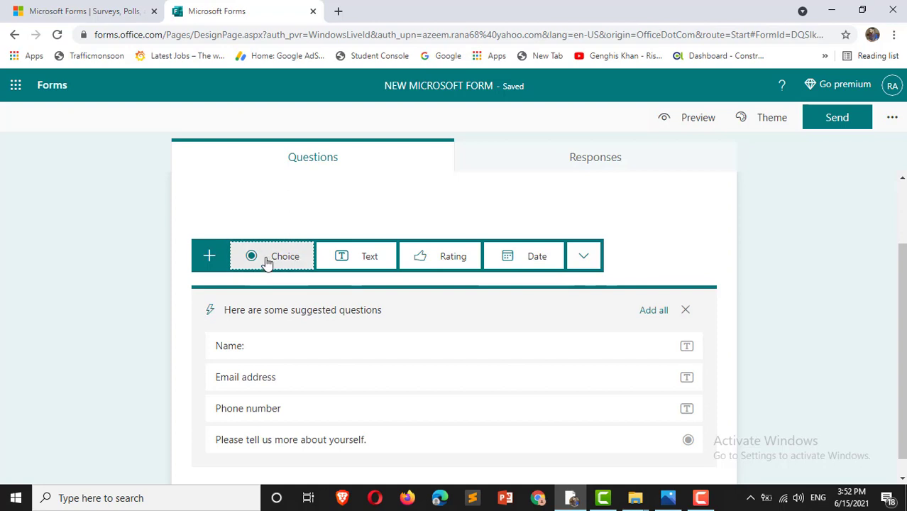
left_click(361, 259)
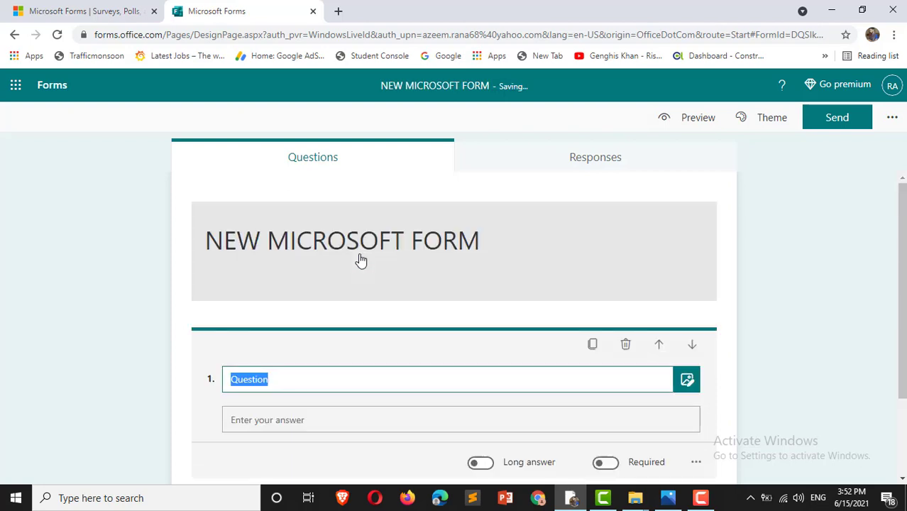
Step: Set the first question's title to "WHAT IS YOUR NAME?"
left_click_drag(902, 291, 902, 360)
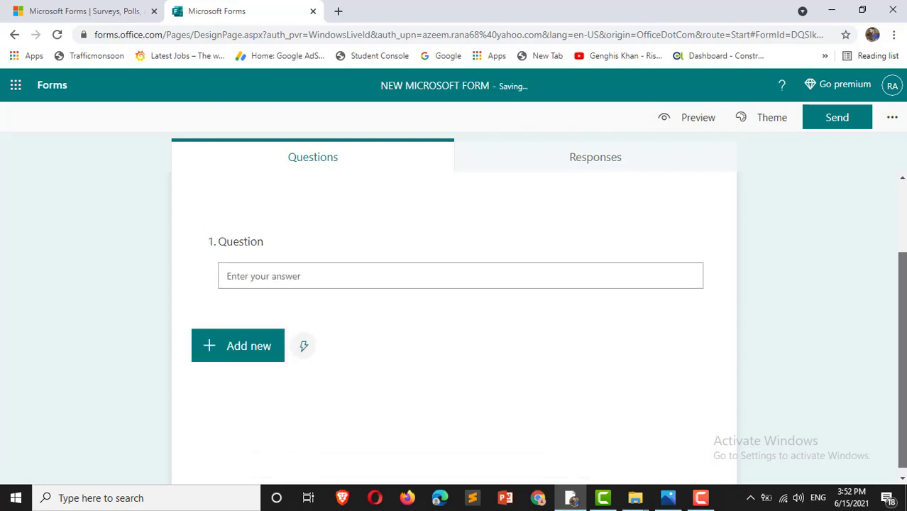
scroll(581, 289, "up", 2)
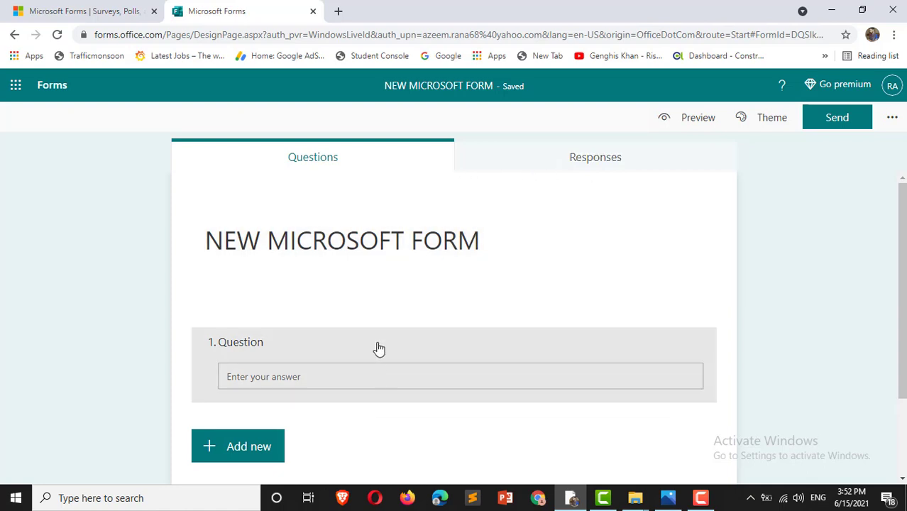
left_click(370, 379)
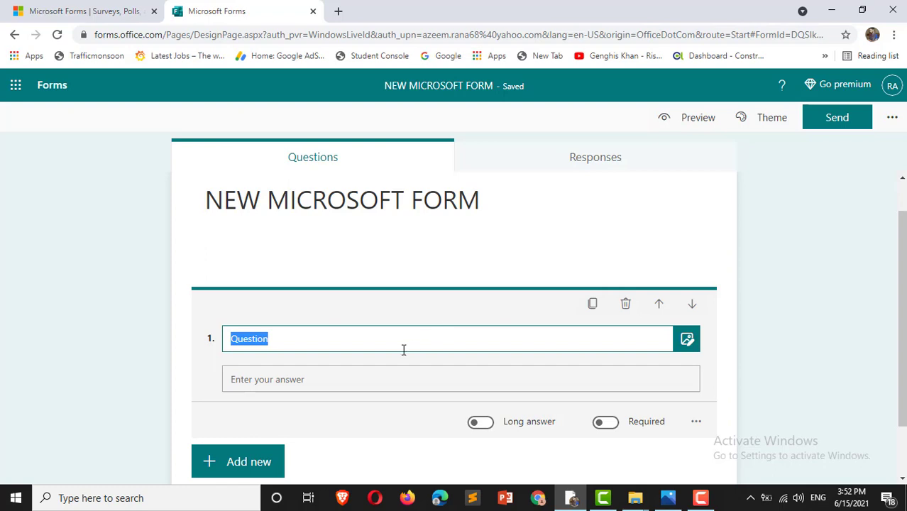
type("WHAT")
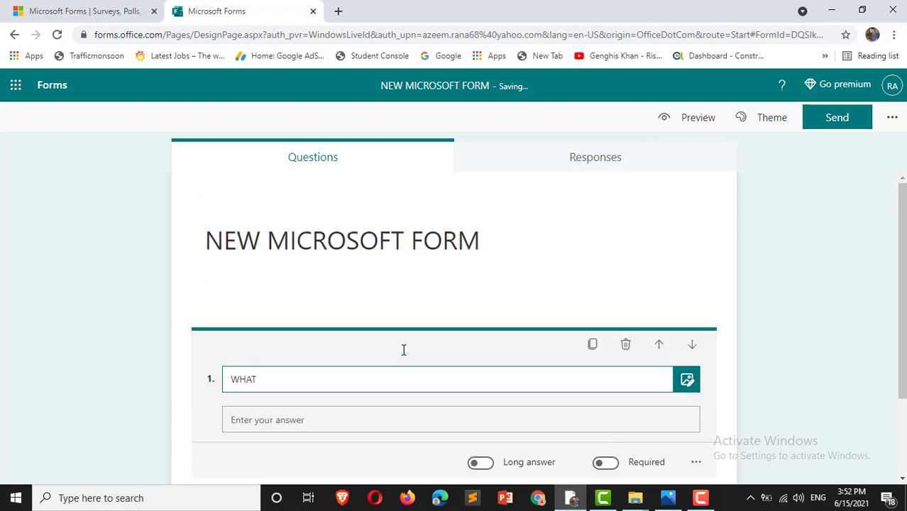
type(" IS YOUR NAME?")
left_click_drag(901, 268, 901, 334)
scroll(509, 223, "up", 2)
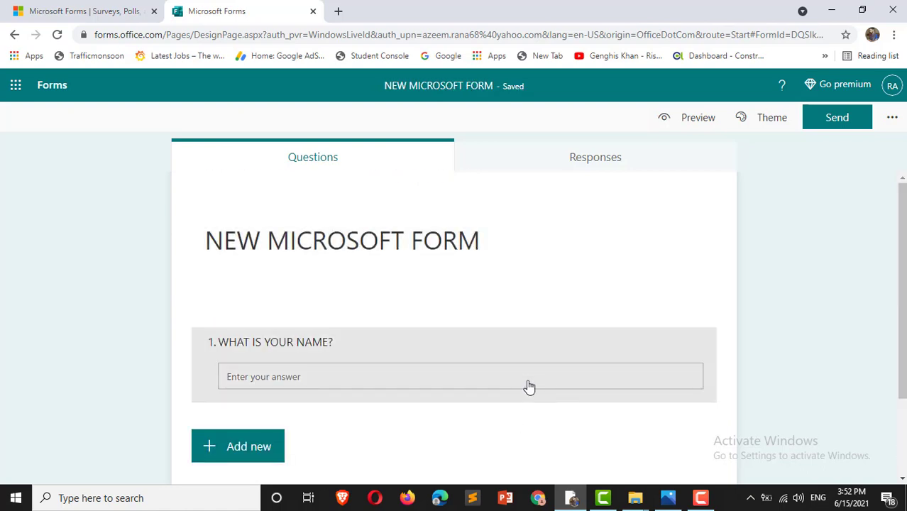
Step: Make the "WHAT IS YOUR NAME?" question required
left_click(529, 386)
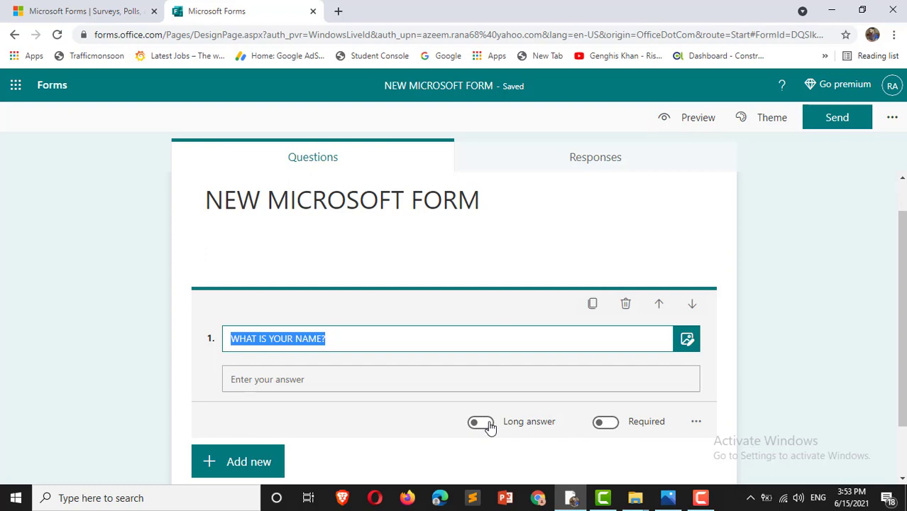
left_click(610, 425)
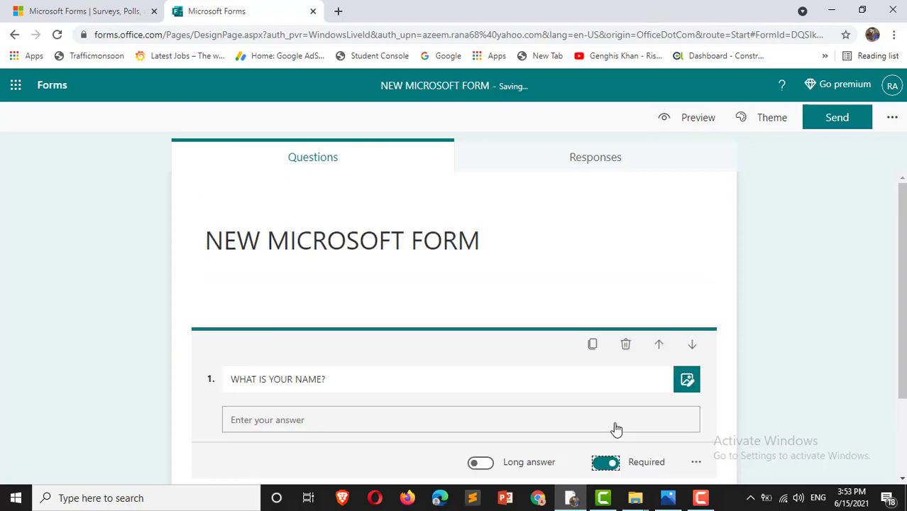
left_click_drag(903, 295, 901, 407)
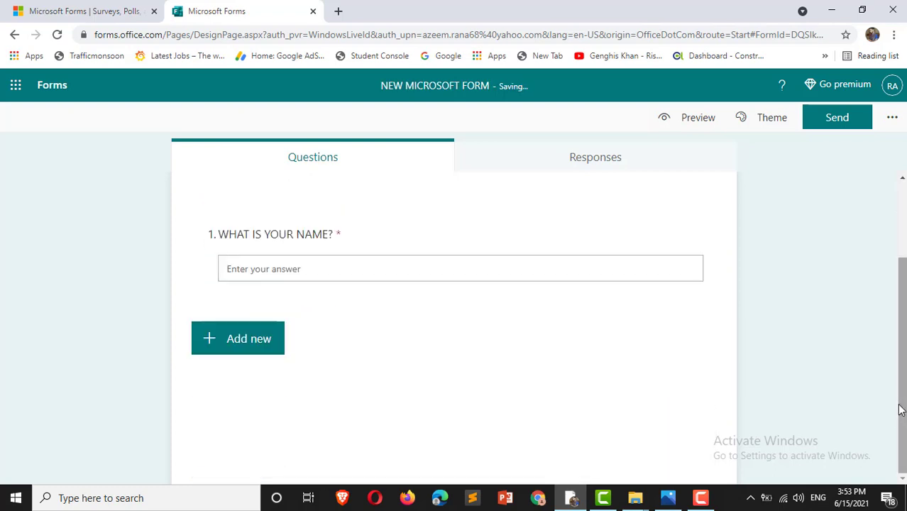
scroll(412, 274, "up", 2)
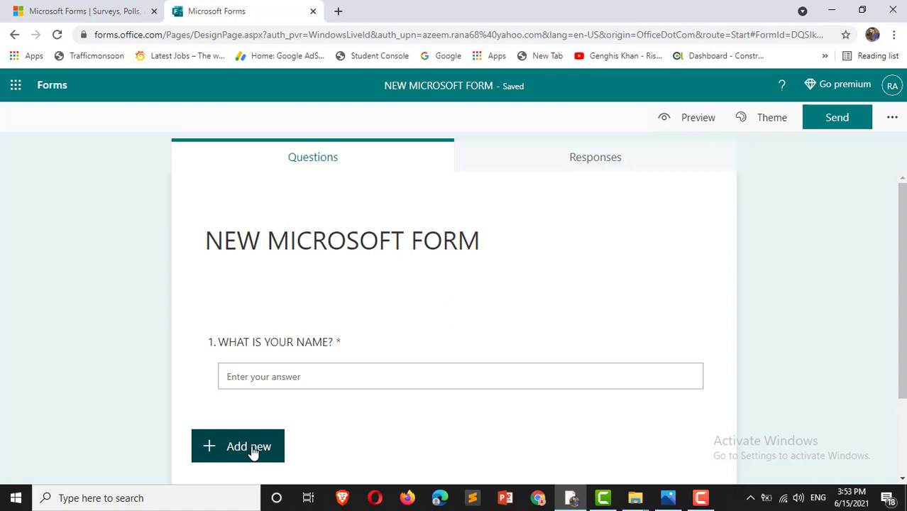
Step: Add a second question of type Choice and dismiss the branching tip
left_click(241, 449)
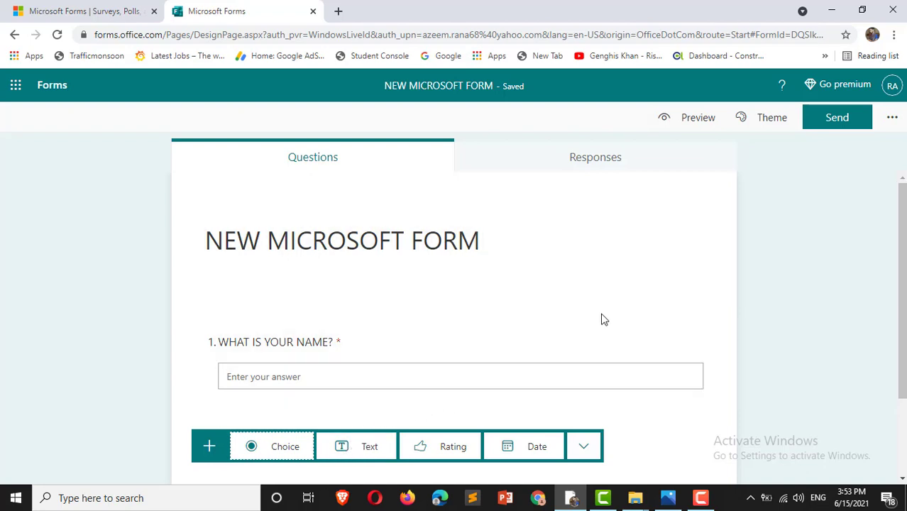
left_click_drag(903, 268, 906, 326)
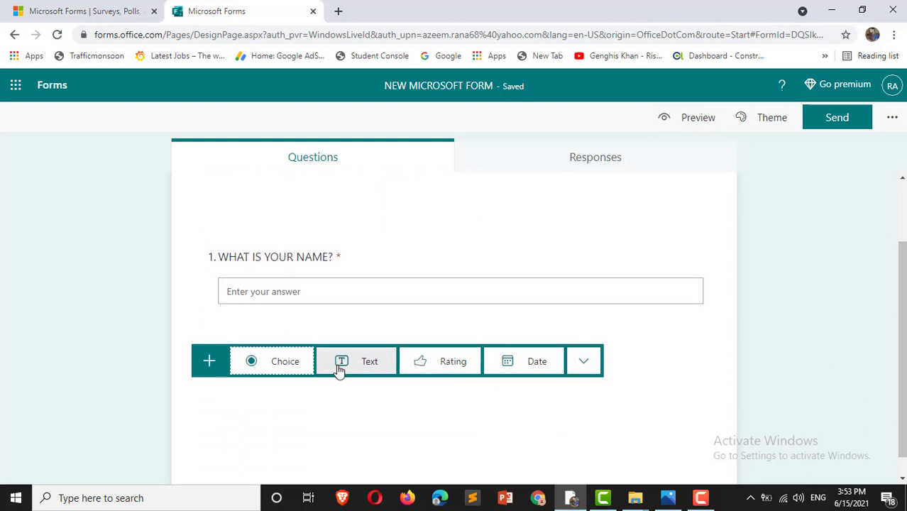
left_click(278, 367)
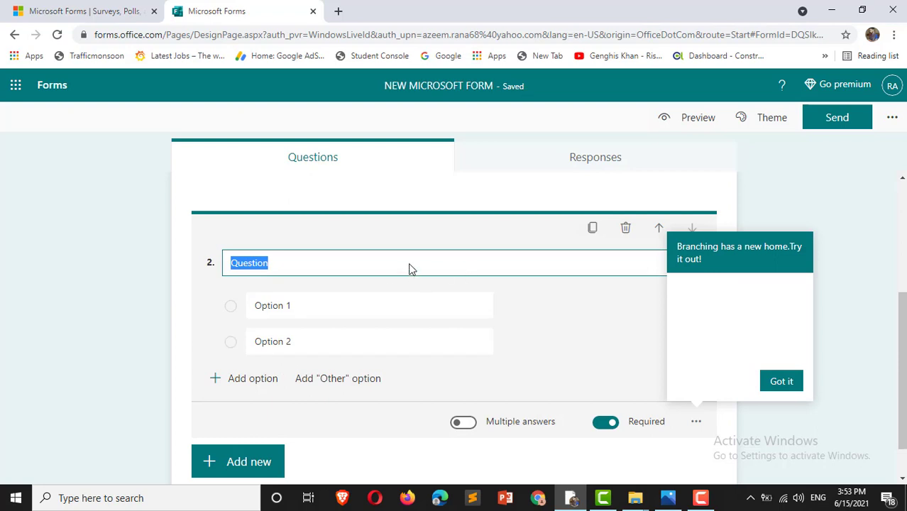
left_click(781, 380)
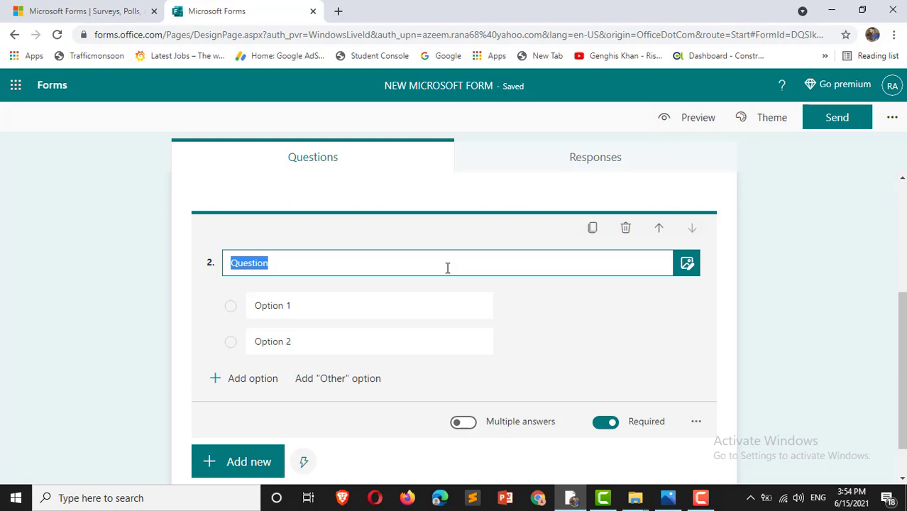
Step: Replace the second question's placeholder title with "HOW MANY FRIENDS YOU HAVE?"
key("BackSpace")
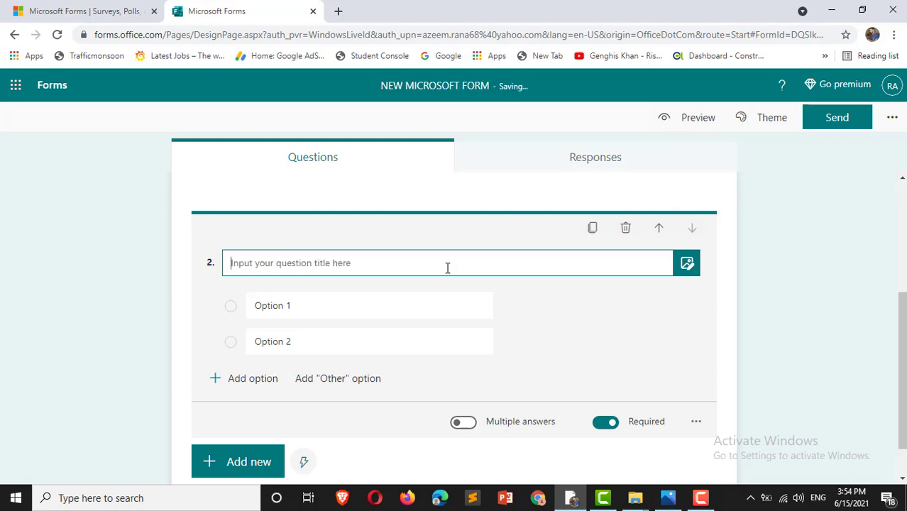
type("HO")
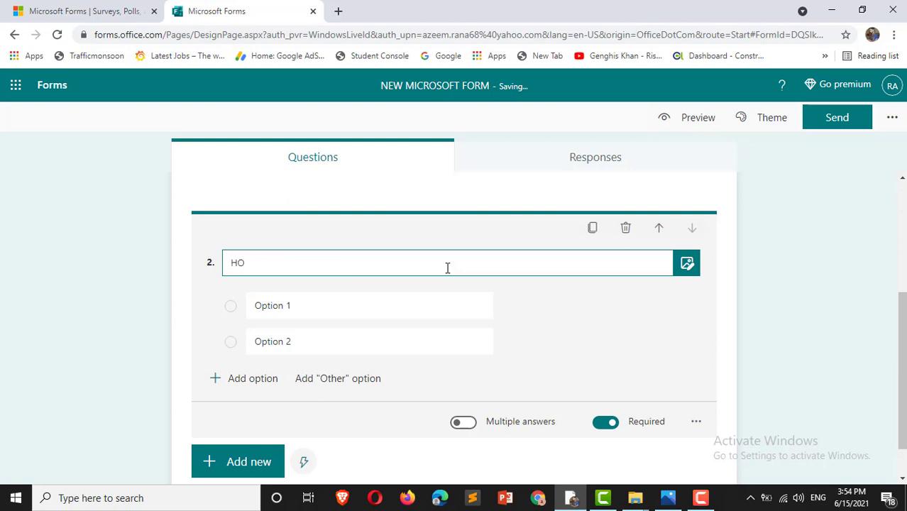
type("W MANY FRIENDS Y")
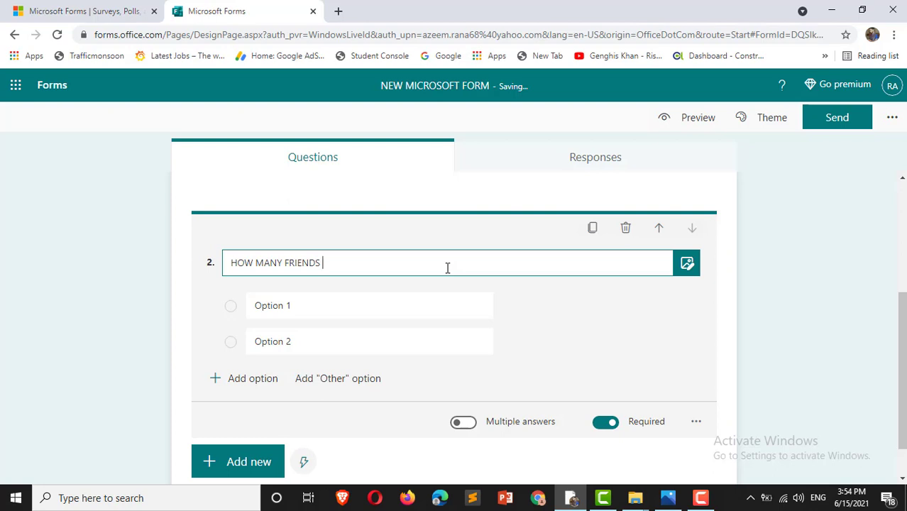
type("OU H")
type("AVRE")
key("BackSpace")
key("BackSpace")
type("E?")
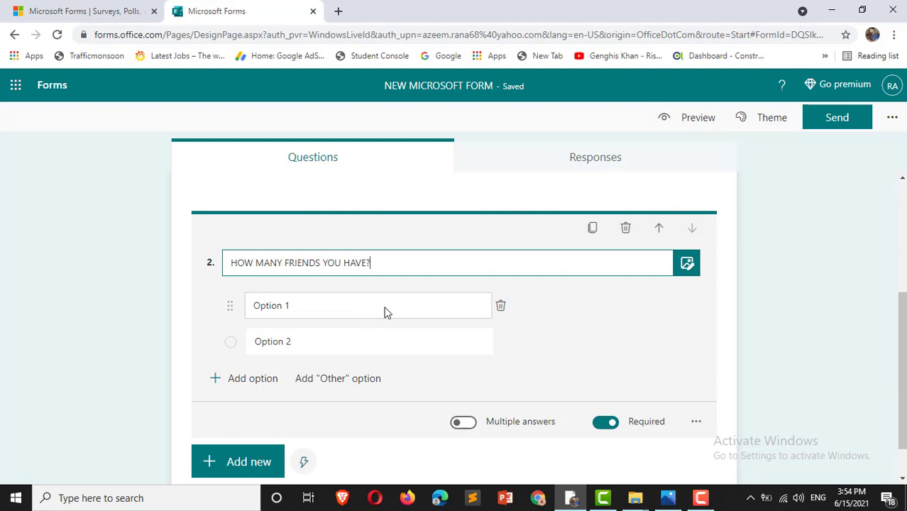
Step: Set the two options of the friends question to TWO and THREE, and add an "Other" option
left_click(368, 307)
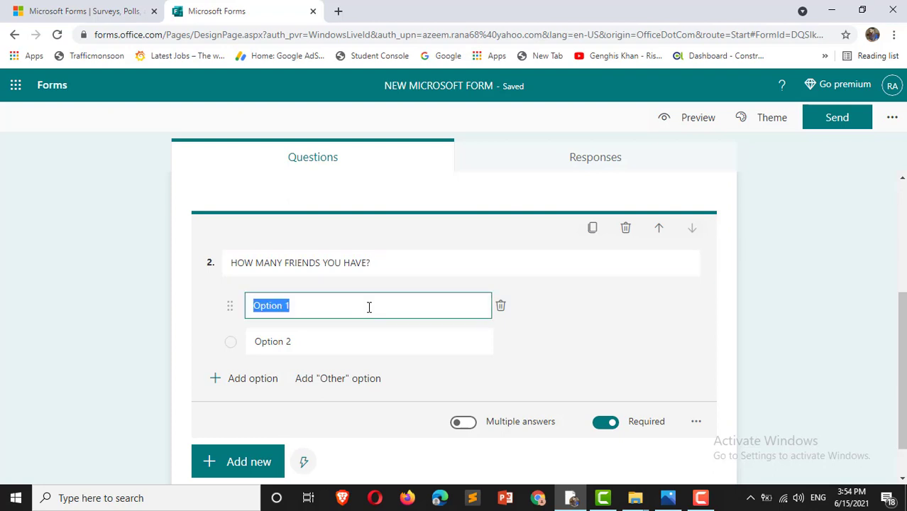
key("BackSpace")
type("T")
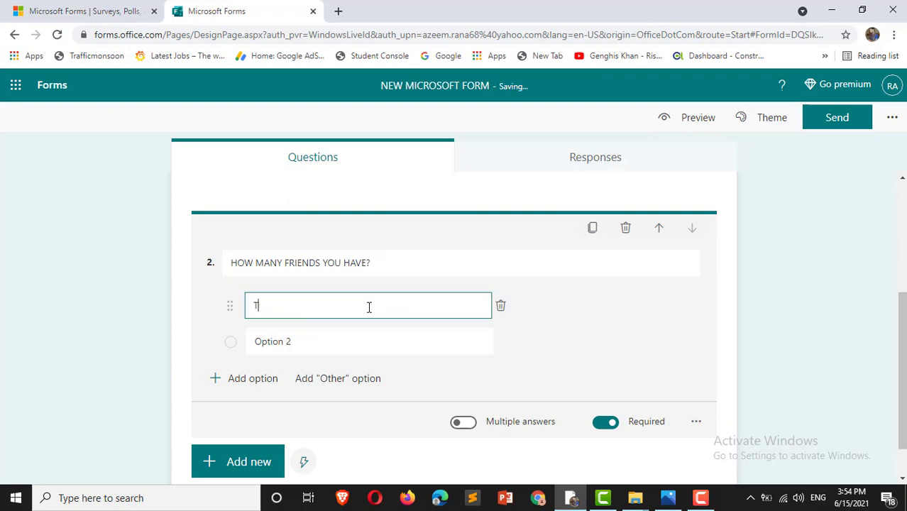
type("WO")
left_click(359, 342)
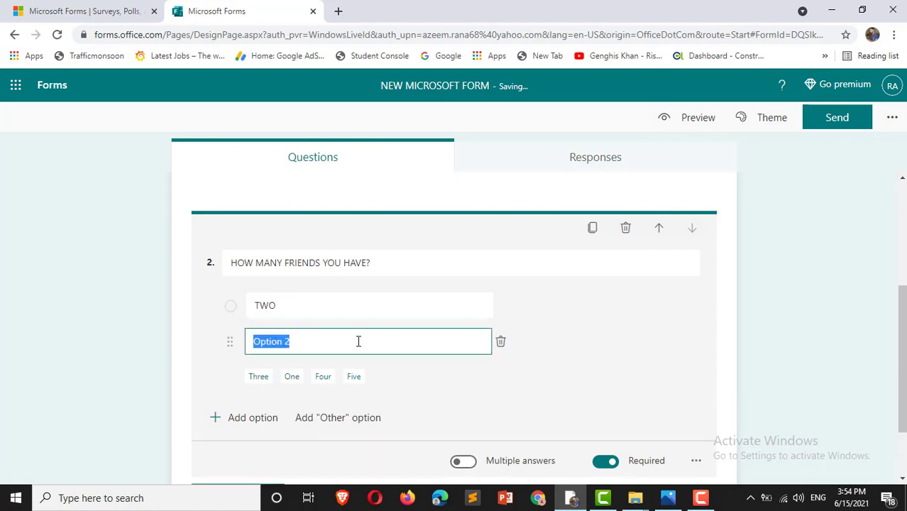
type("THREE")
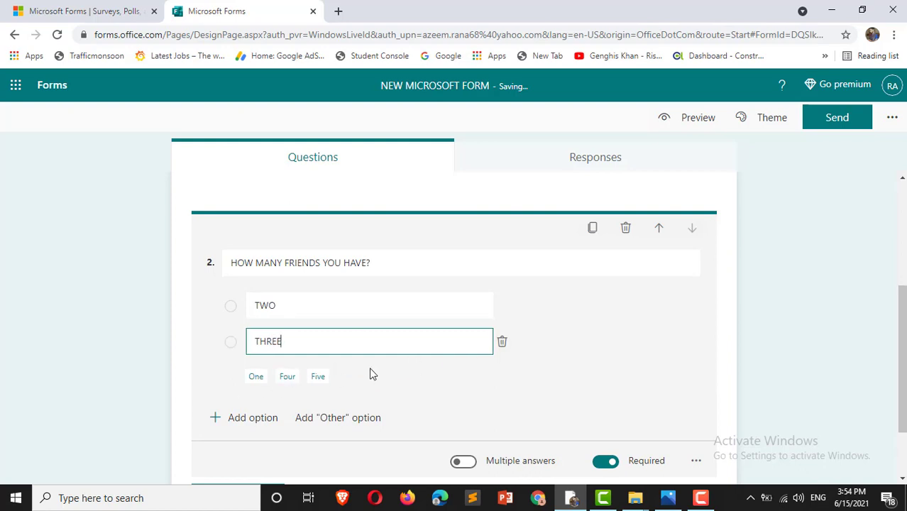
left_click(312, 418)
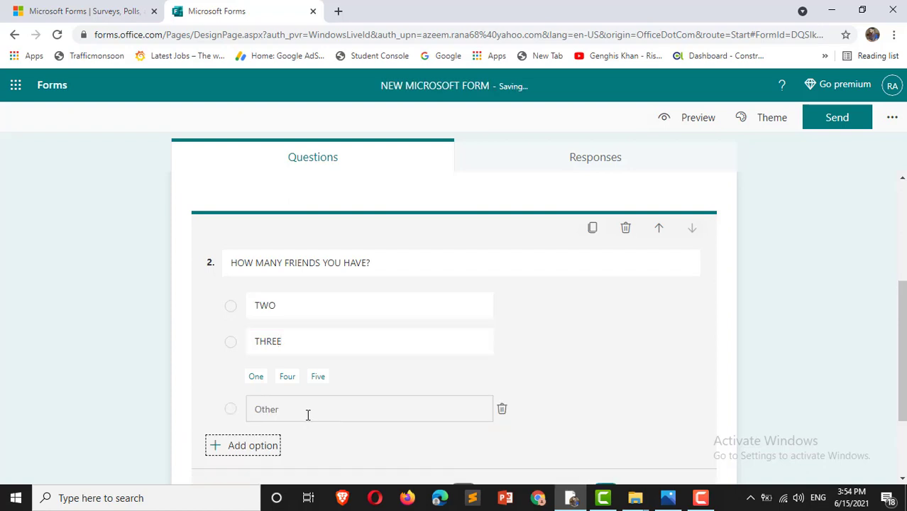
left_click(307, 414)
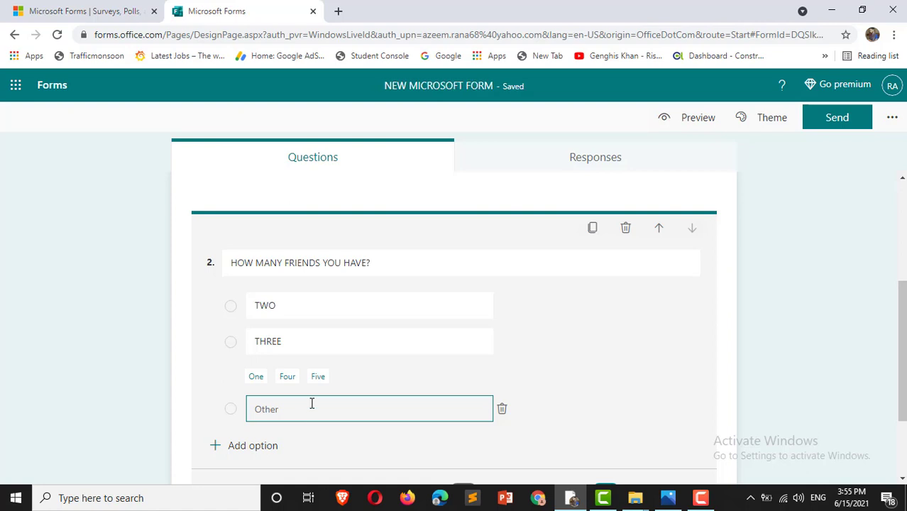
Step: Add the suggested option "Four" to the "HOW MANY FRIENDS YOU HAVE?" question
left_click(318, 427)
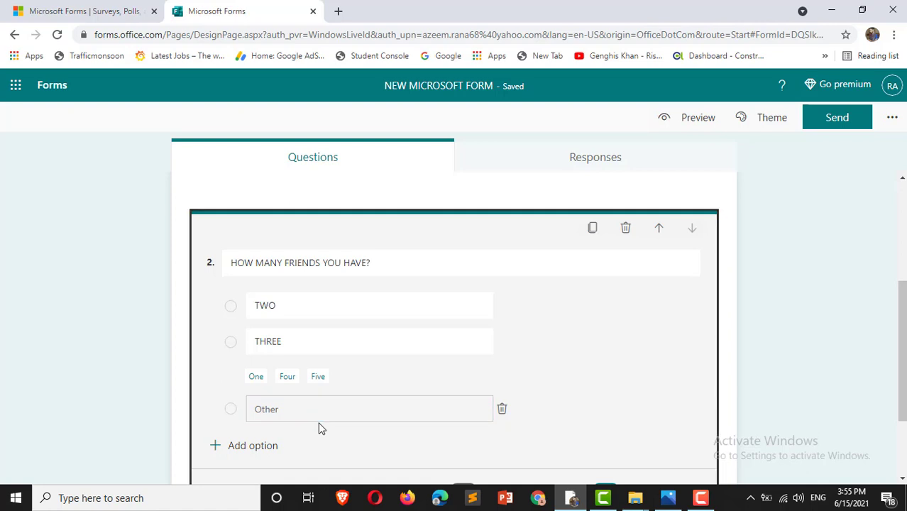
left_click(286, 379)
left_click(296, 382)
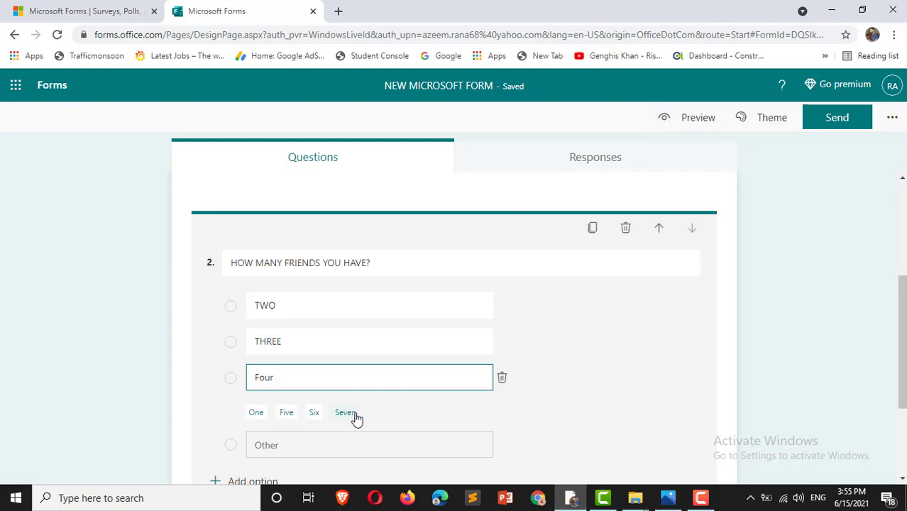
left_click(898, 317)
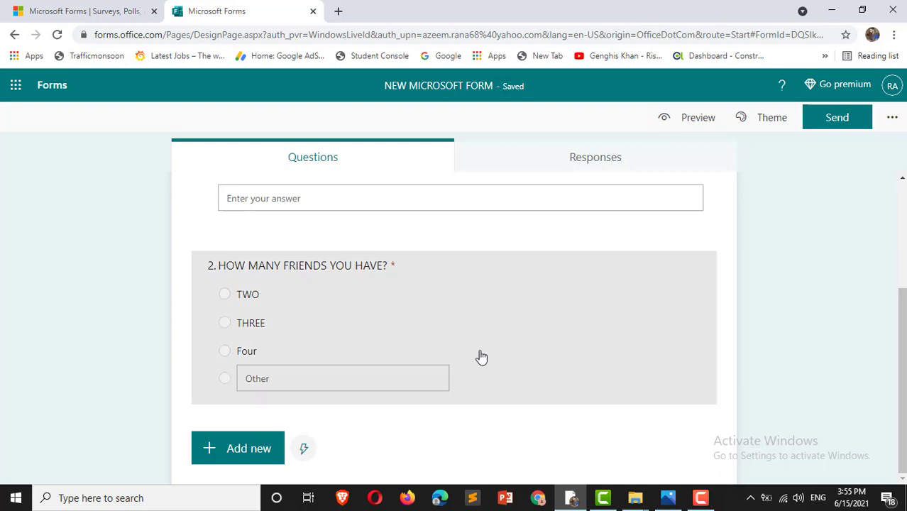
Step: Review the friends question's "Other" option and the question types and suggestions available for a new question
left_click(291, 390)
left_click(326, 387)
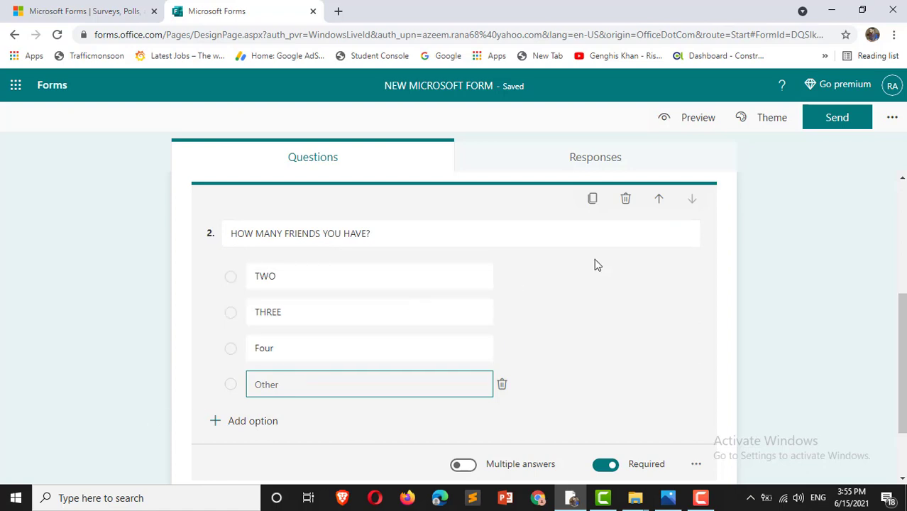
left_click(898, 324)
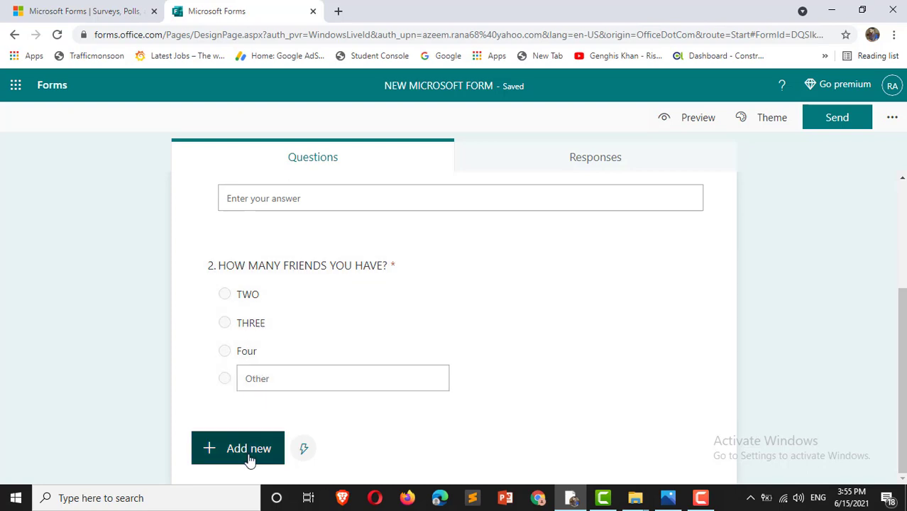
left_click(249, 460)
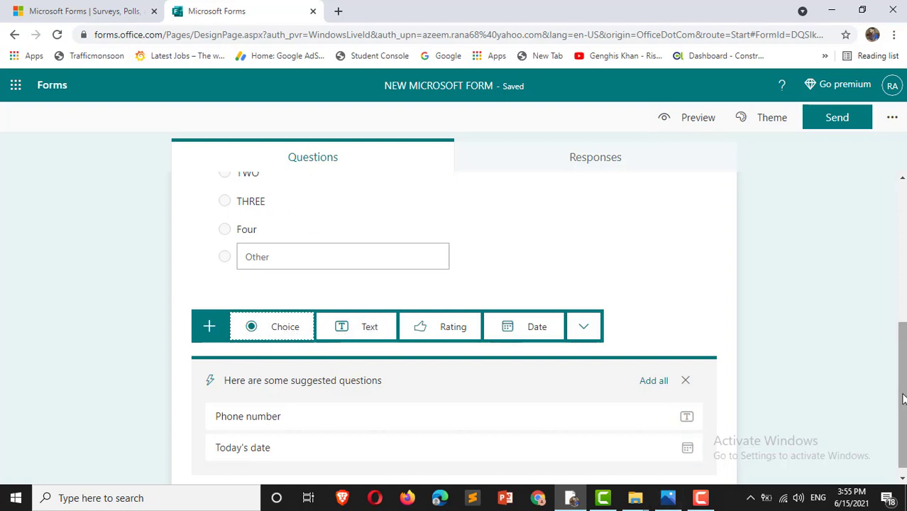
left_click_drag(903, 399, 903, 260)
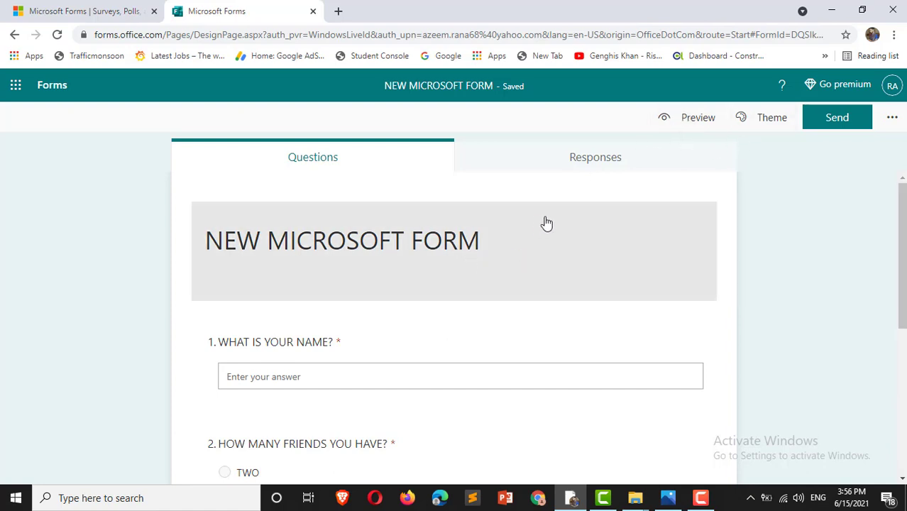
Step: Apply the green park theme with the lamp and bench to the form and look over the questions
left_click(762, 125)
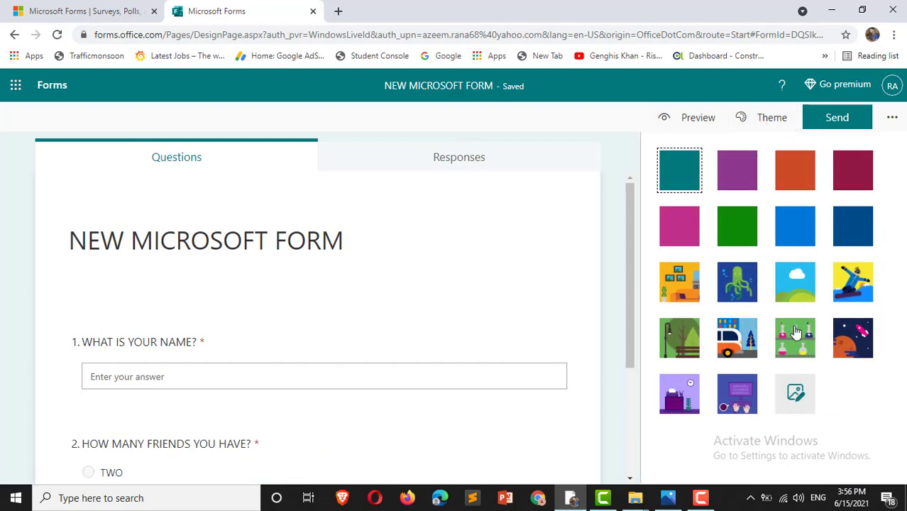
left_click(684, 346)
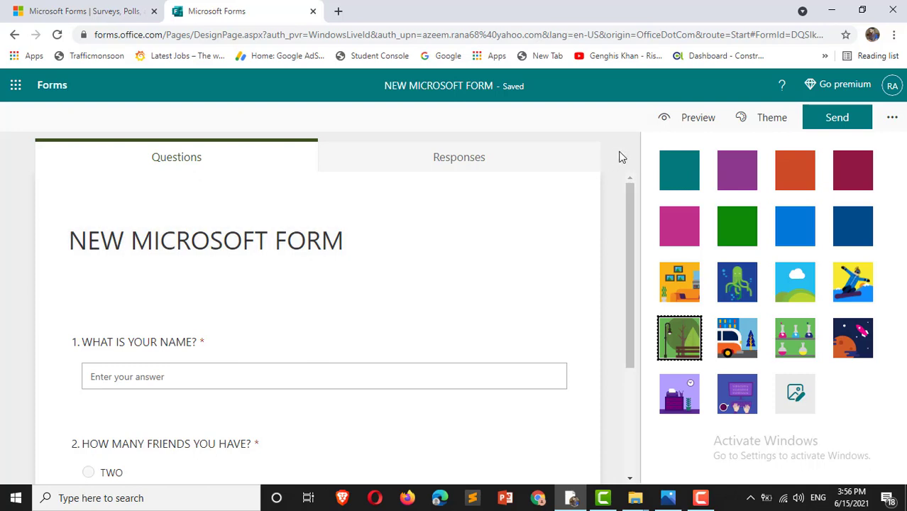
left_click(619, 157)
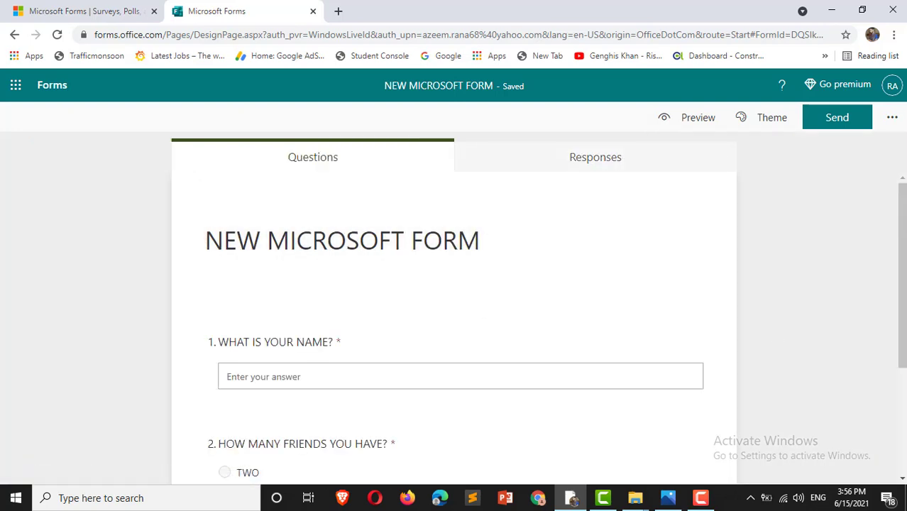
scroll(901, 284, "down", 3)
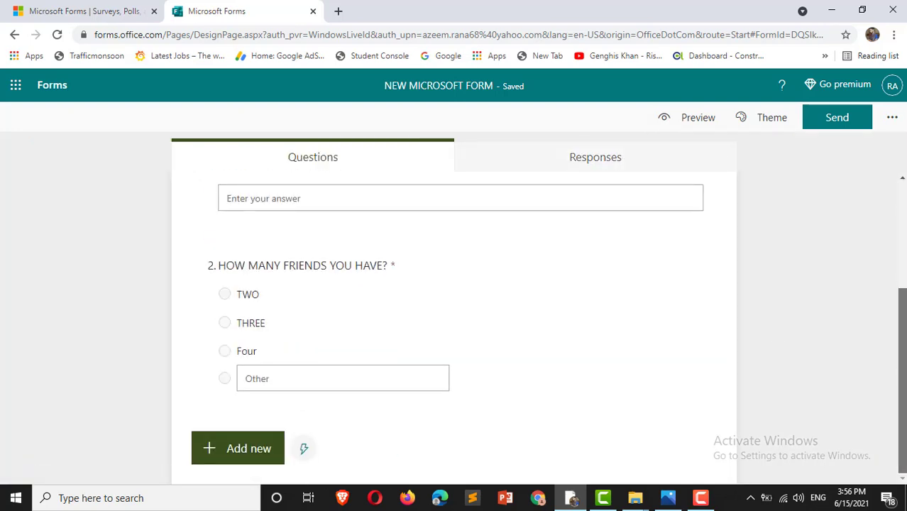
scroll(901, 284, "up", 3)
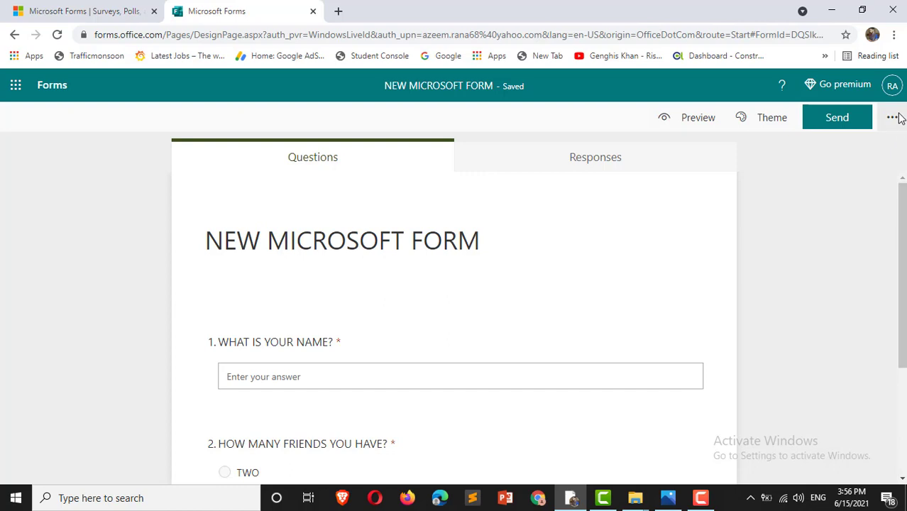
Step: Preview the themed form as it appears on a computer, and return to editing
left_click(712, 122)
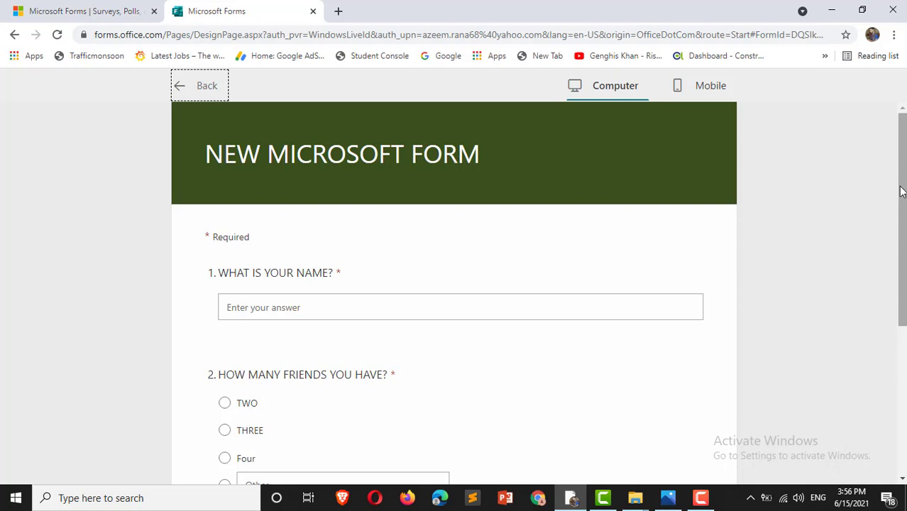
mouse_move(904, 271)
left_mouse_down()
mouse_move(903, 422)
mouse_move(903, 272)
left_mouse_up()
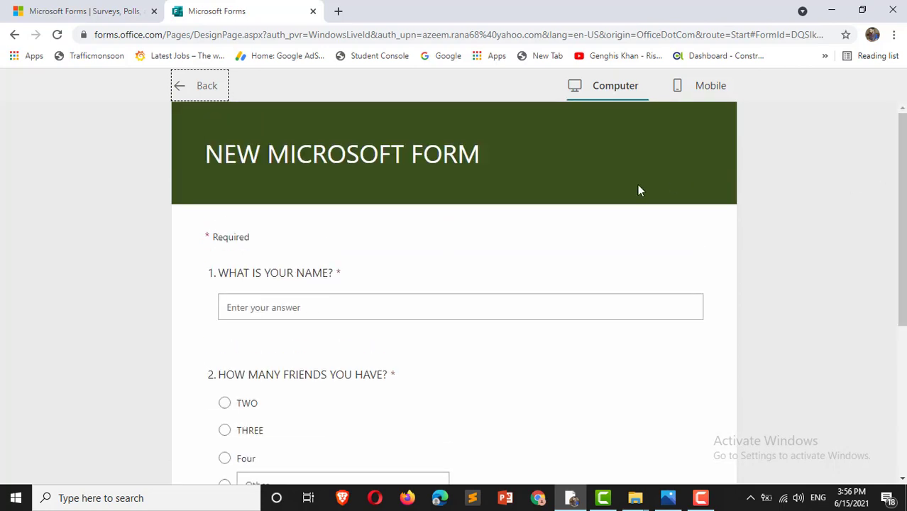
left_click(552, 247)
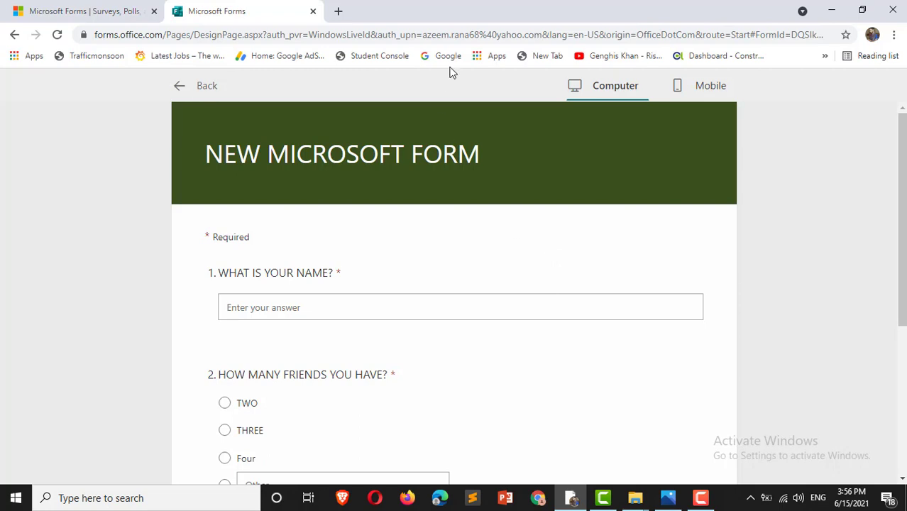
left_click(200, 93)
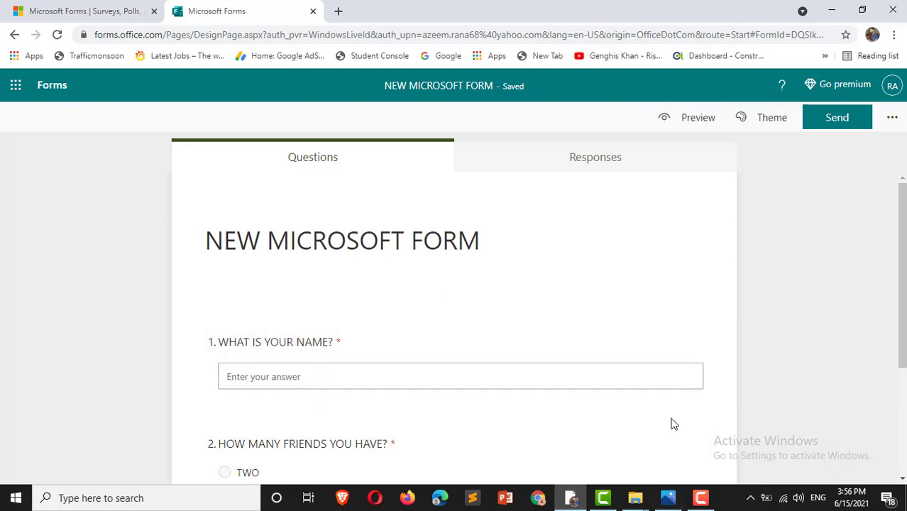
Step: Change the form's theme to the purple office with a desk, monitor and printer
left_click(767, 120)
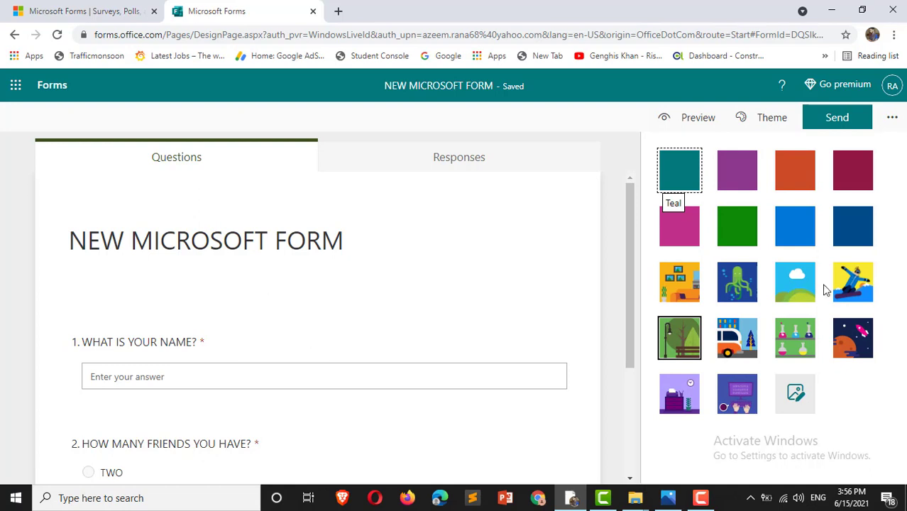
left_click(841, 287)
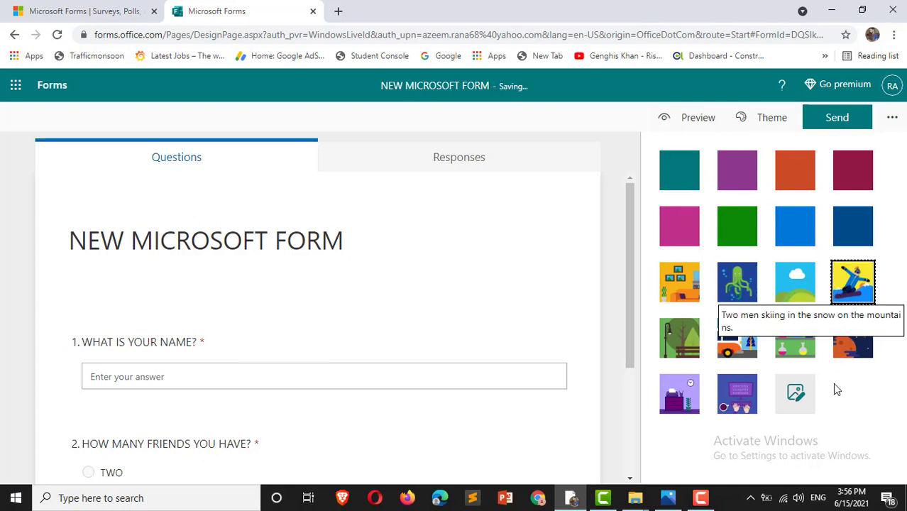
left_click(668, 403)
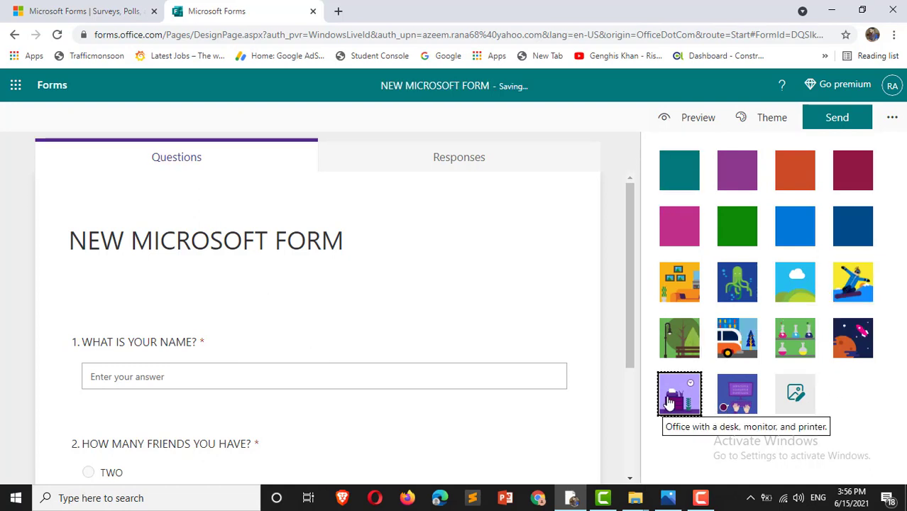
scroll(630, 399, "down", 3)
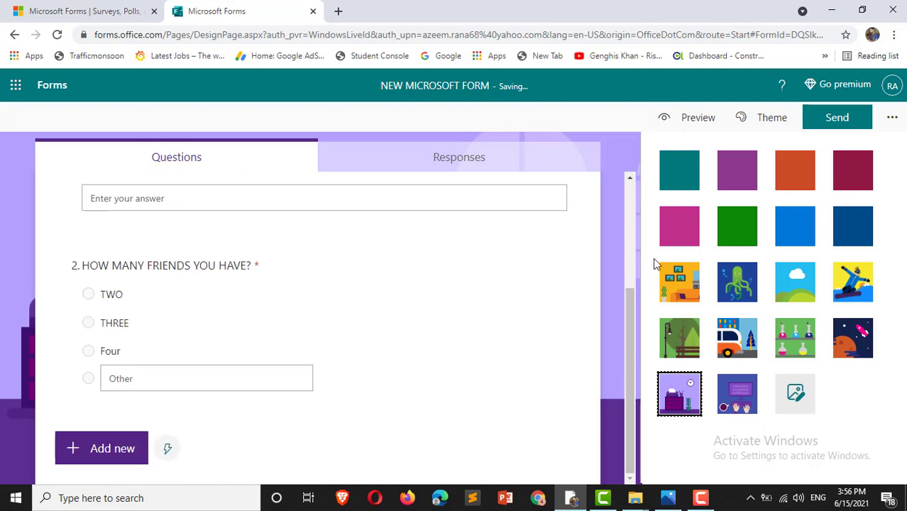
Step: Preview the form with the purple office theme and return to the editor
left_click(667, 119)
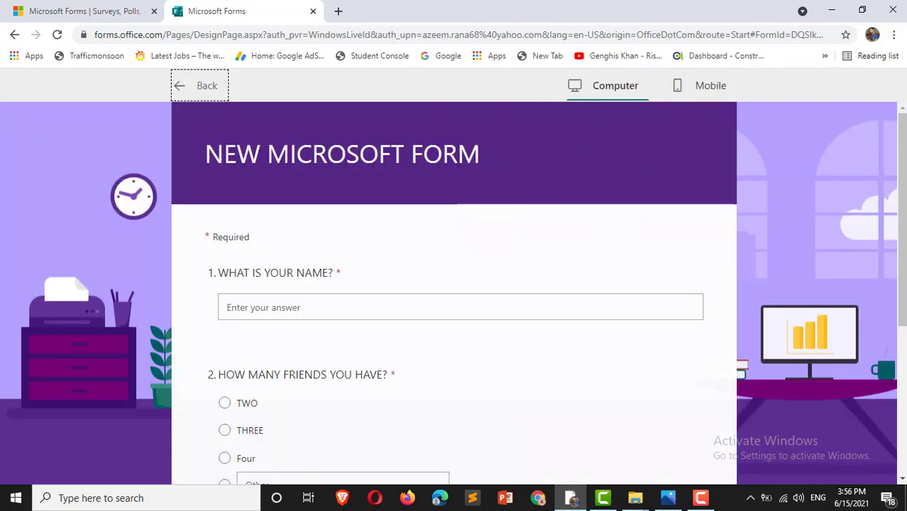
left_click_drag(903, 156, 893, 34)
left_click(199, 86)
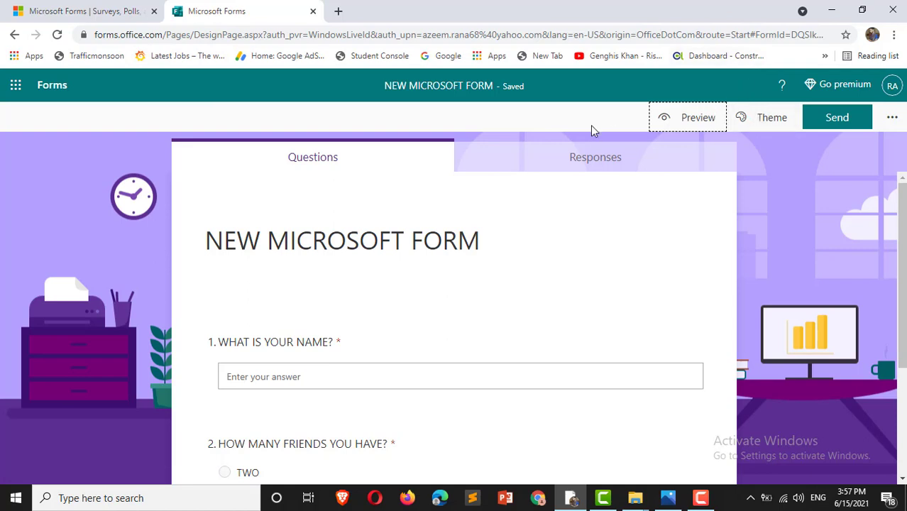
Step: View the form's responses page and enable a start date of 6/15/2021 in the response settings
left_click(594, 160)
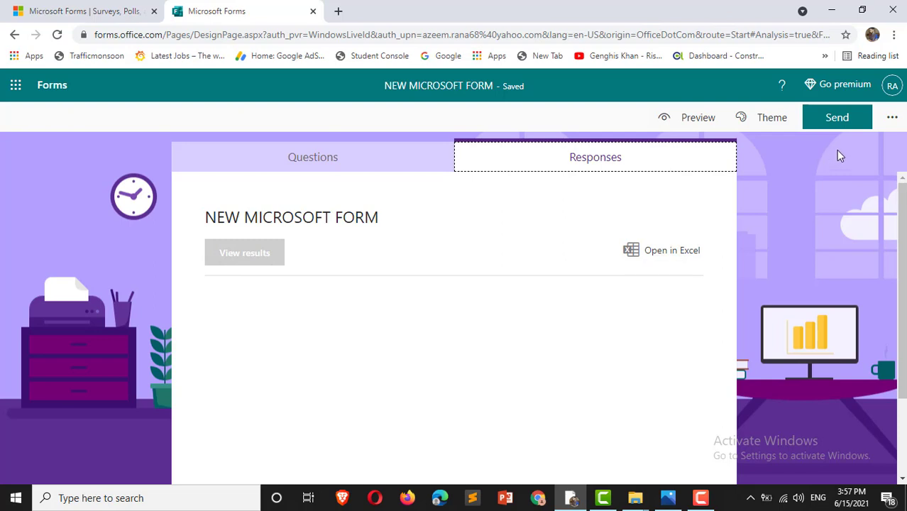
left_click(888, 121)
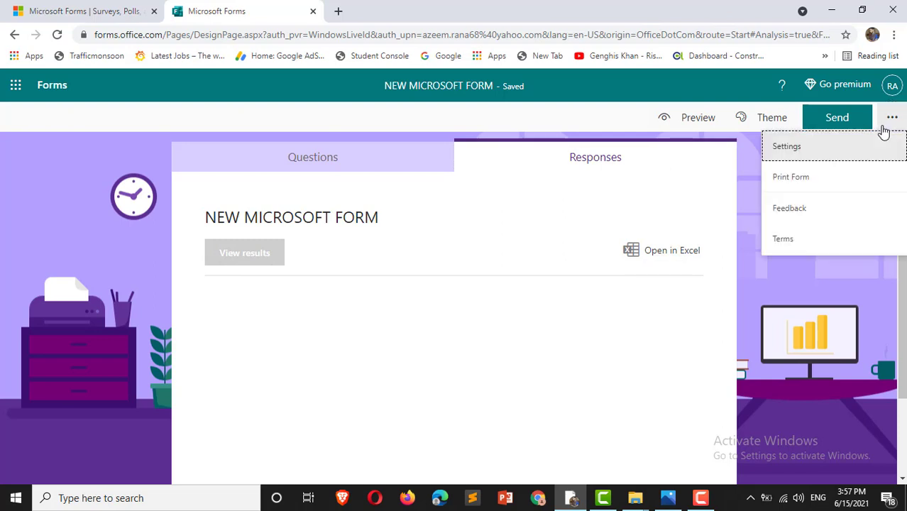
left_click(833, 147)
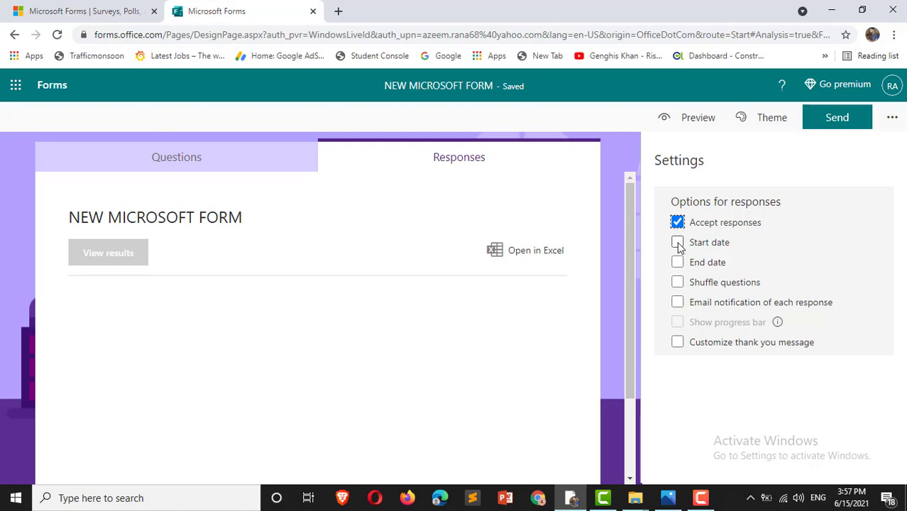
left_click(678, 243)
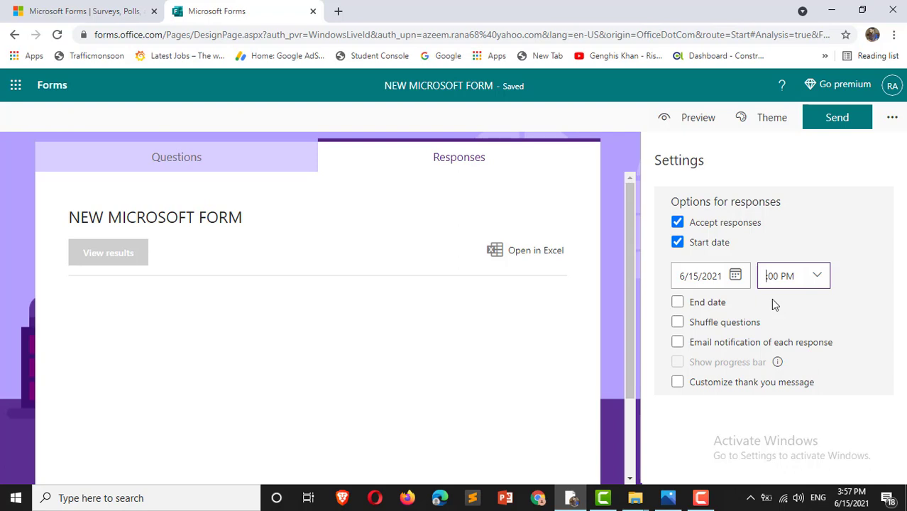
Step: Try to edit the start time, and go back to the form's questions page
type("-")
key("Return")
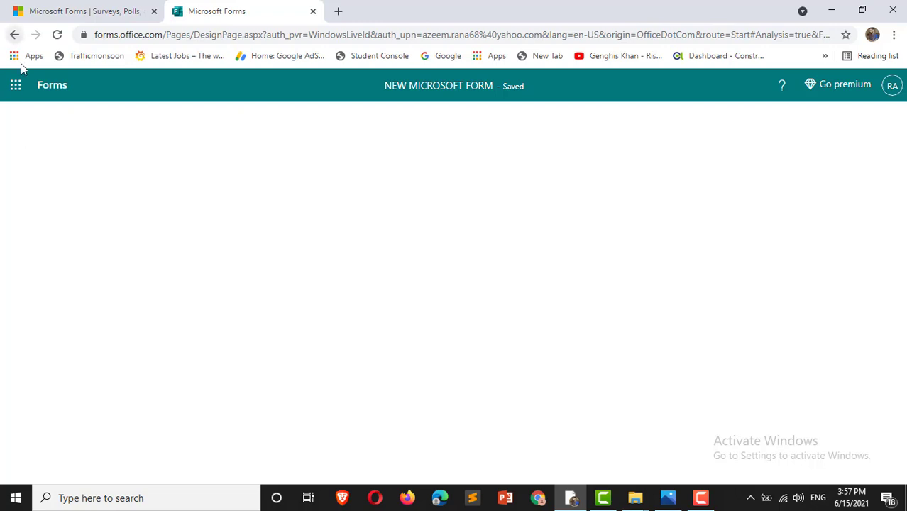
left_click(15, 37)
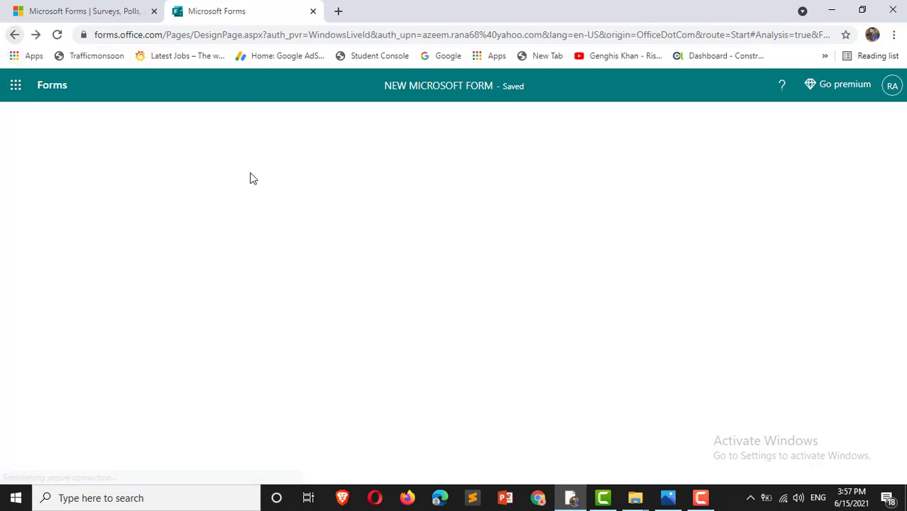
left_click(700, 498)
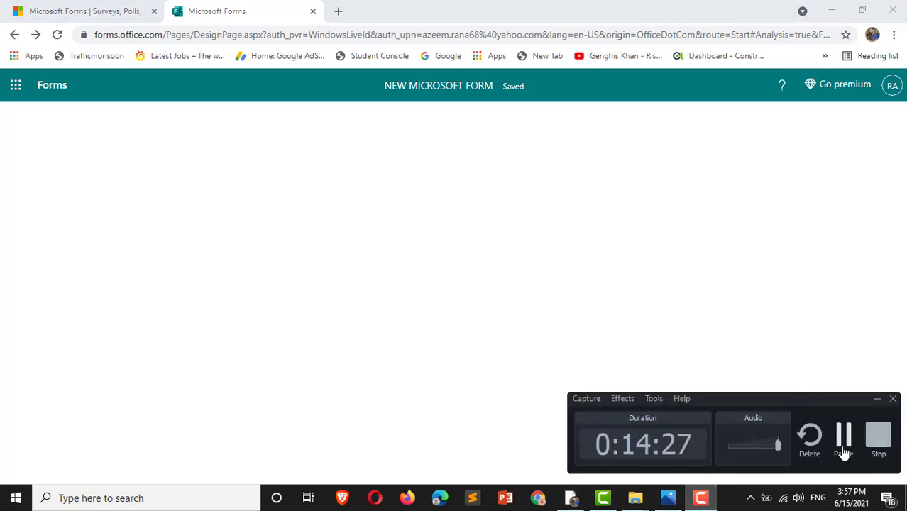
left_click(843, 453)
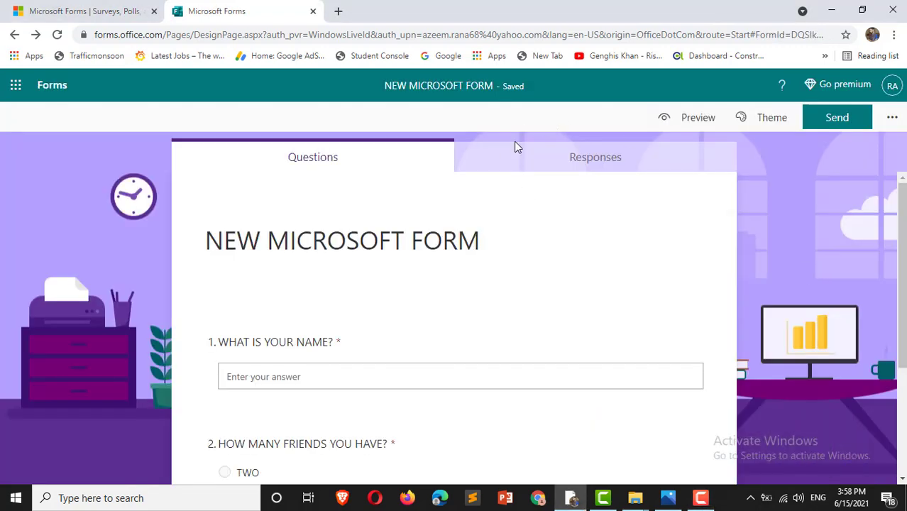
Step: Set the response start time to 10:00 PM on 6/15/2021 in the form settings
left_click(886, 122)
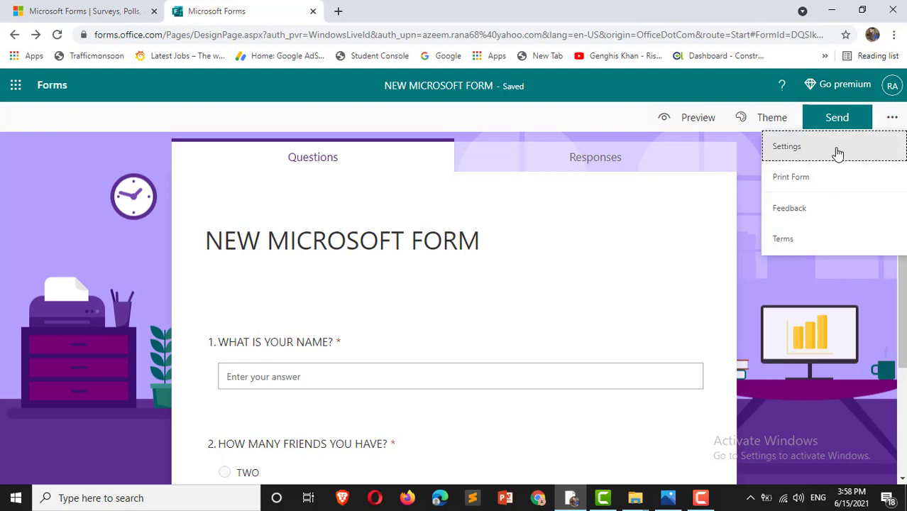
left_click(838, 149)
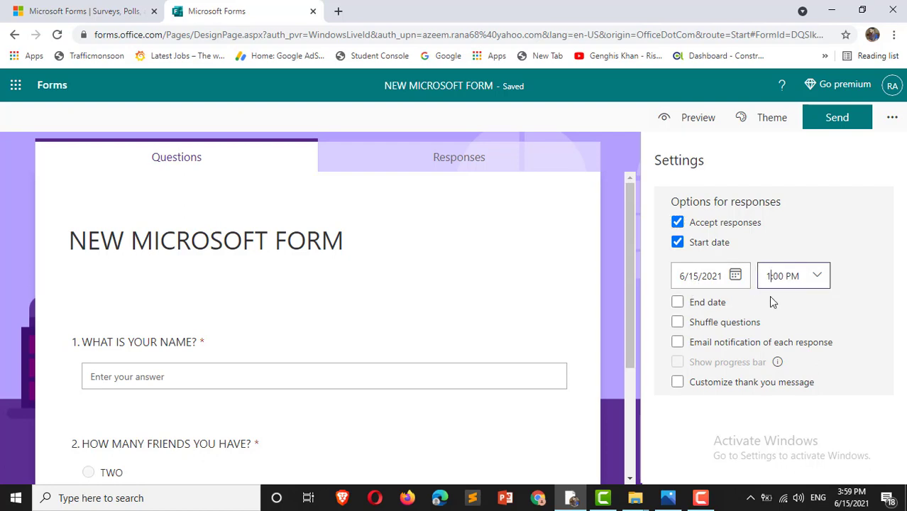
type("0")
Step: Enable an end date of 6/15/2021 at 11:00 PM and turn on shuffling for all questions
left_click(677, 303)
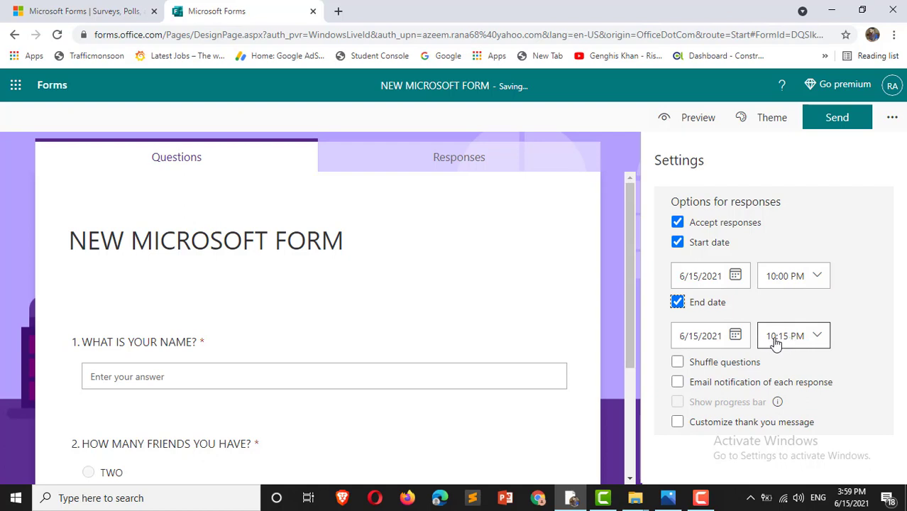
left_click(817, 338)
left_click_drag(843, 411, 849, 469)
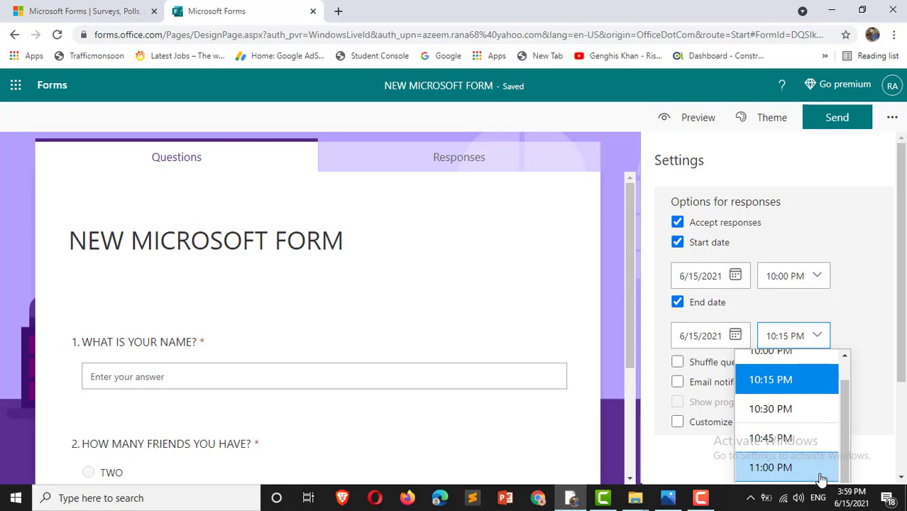
left_click(821, 468)
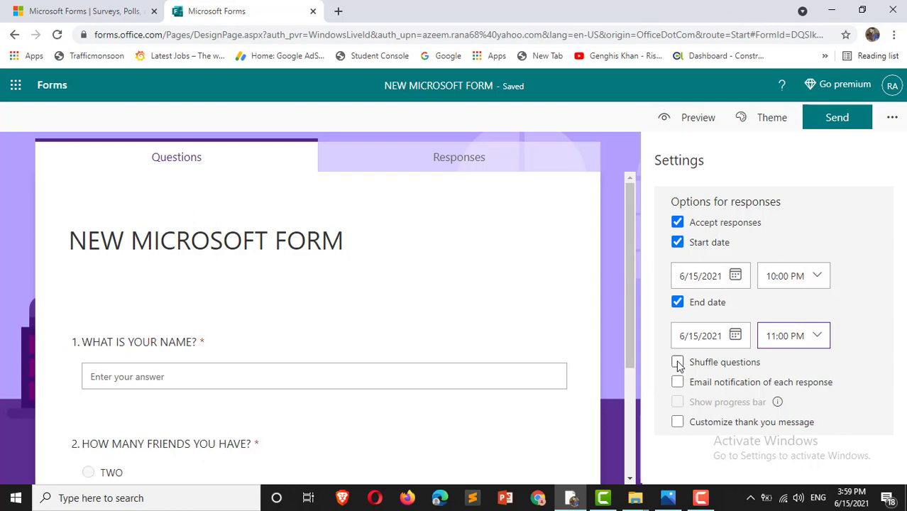
left_click(678, 363)
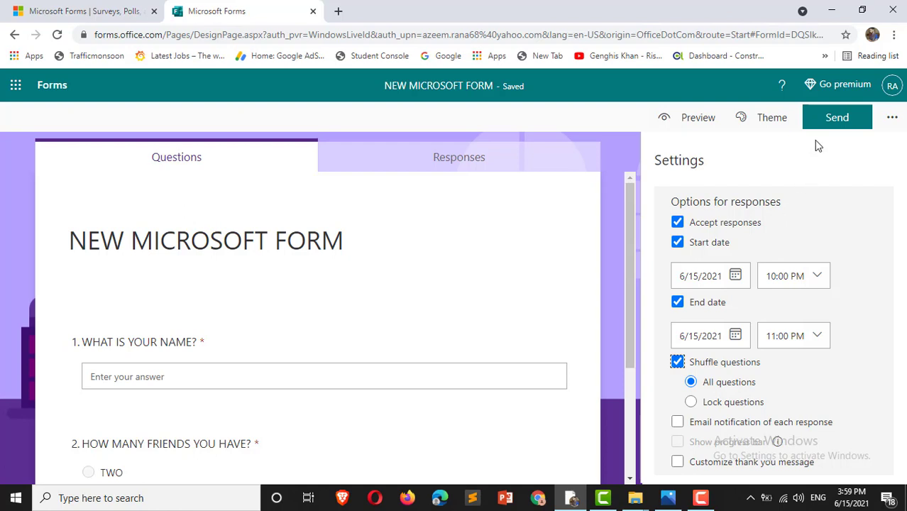
Step: Open the form's send options and copy the response link that anyone can use
left_click(892, 117)
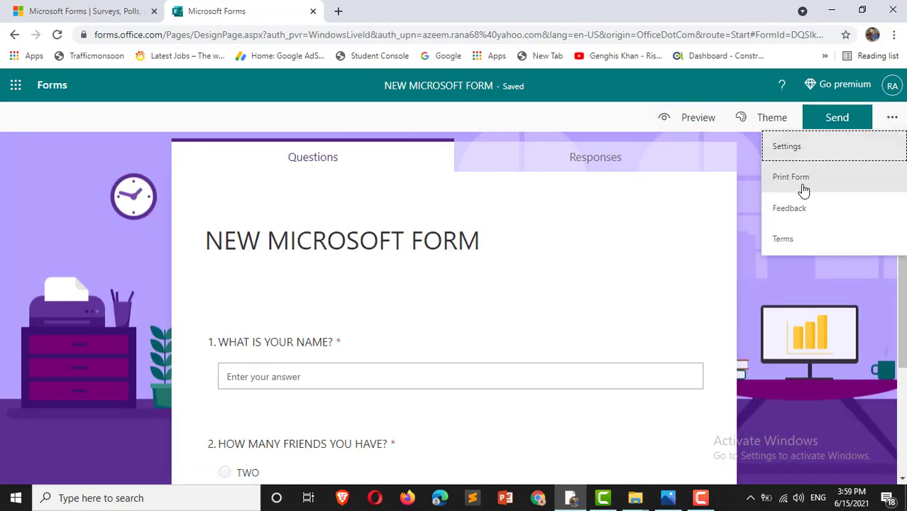
left_click(830, 121)
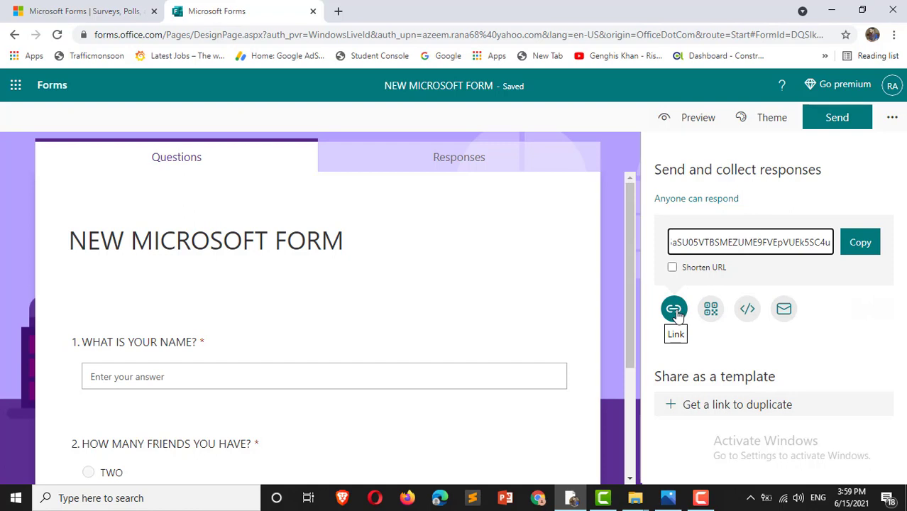
left_click(675, 312)
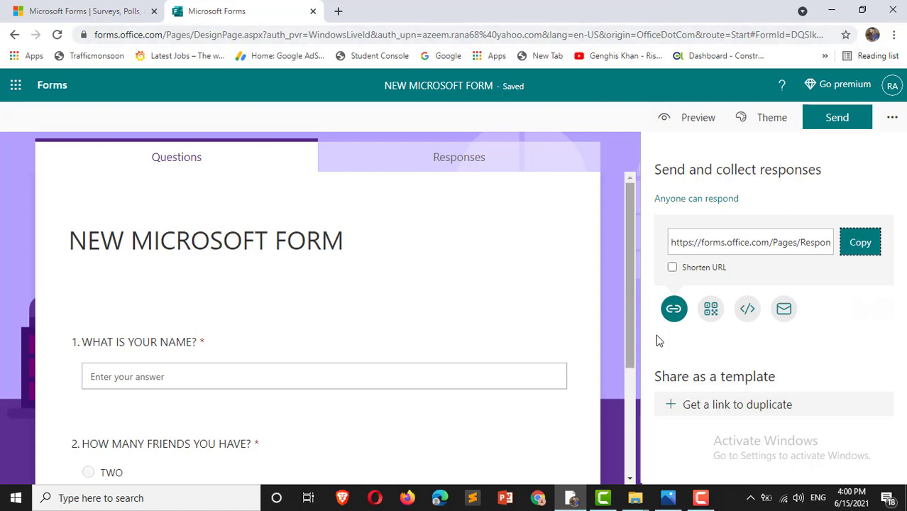
left_click(836, 8)
left_click(710, 504)
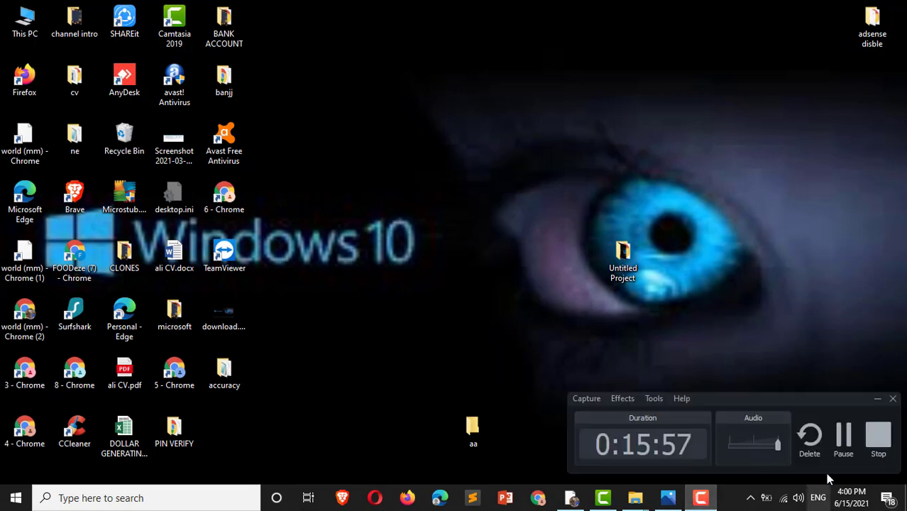